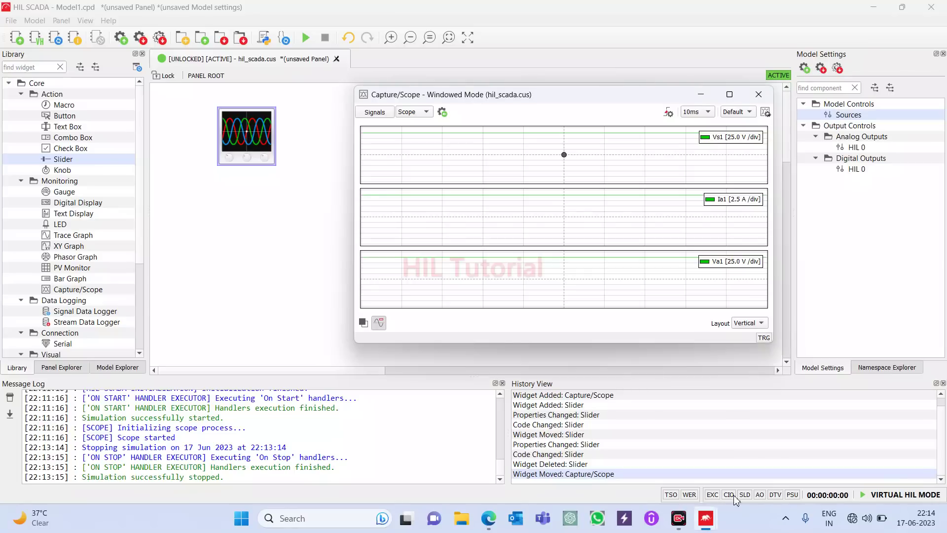
# Step: Inspect the HIL SCADA Time Slot Monitor and the Widget Errors Log, closing each one after viewing
pyautogui.click(674, 496)
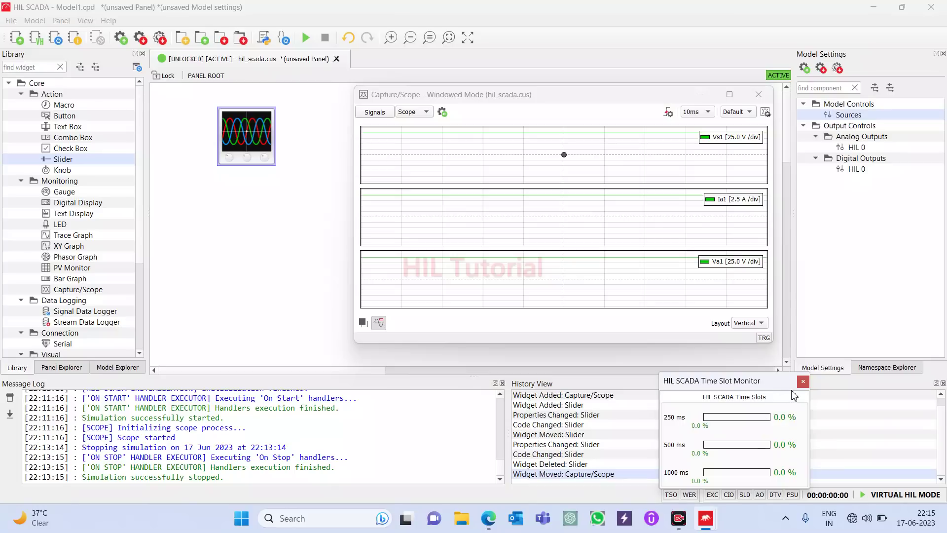
pyautogui.click(804, 383)
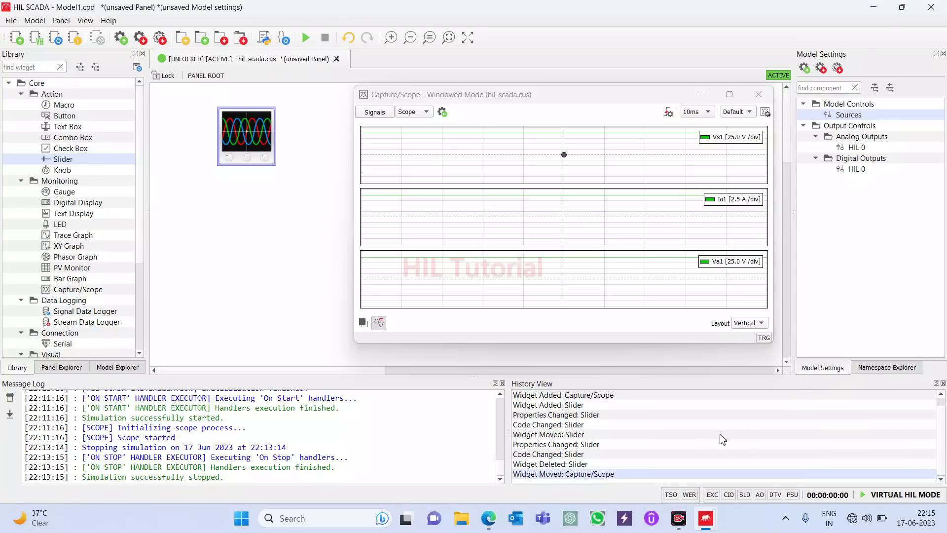
pyautogui.click(690, 495)
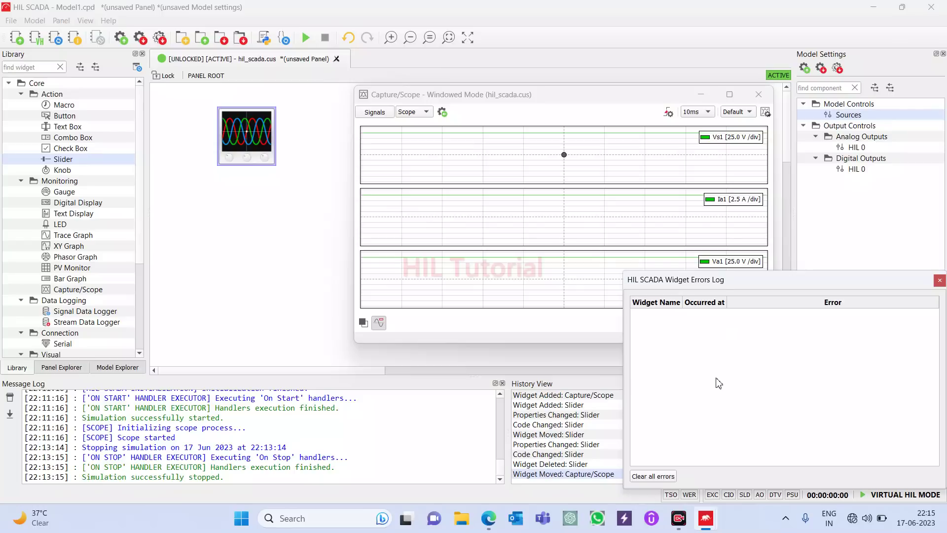
pyautogui.click(940, 280)
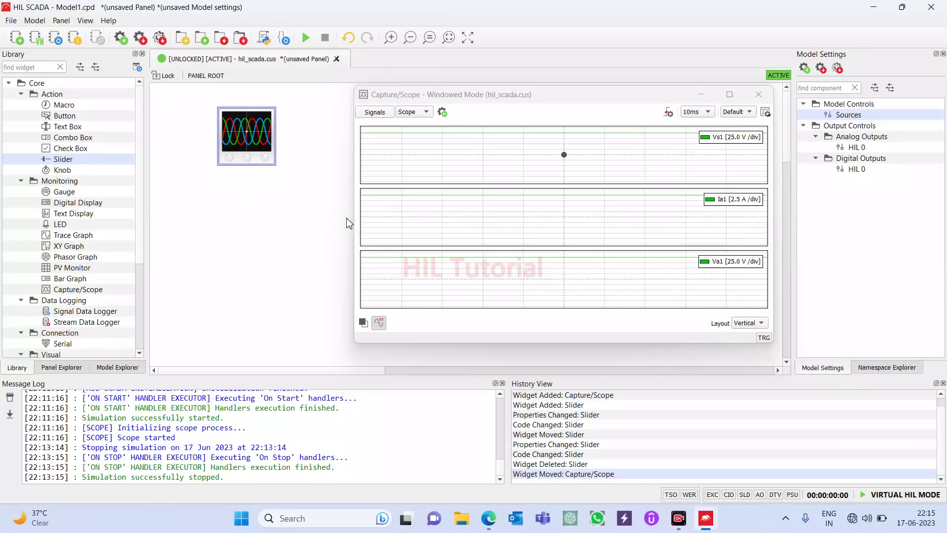
# Step: Add a Slider widget below the Capture/Scope widget on the panel and check the Widget Errors Log
pyautogui.click(79, 164)
pyautogui.moveTo(79, 164); pyautogui.dragTo(249, 228)
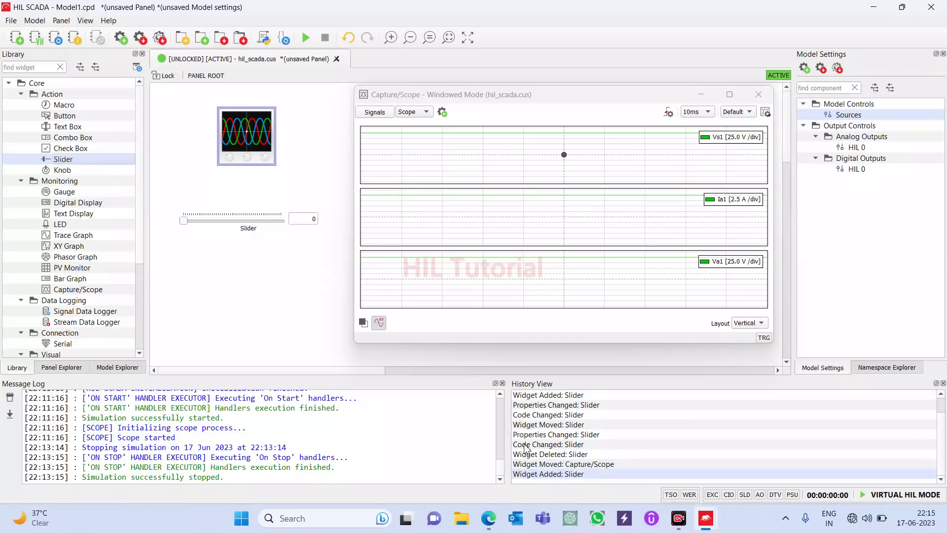
pyautogui.click(688, 496)
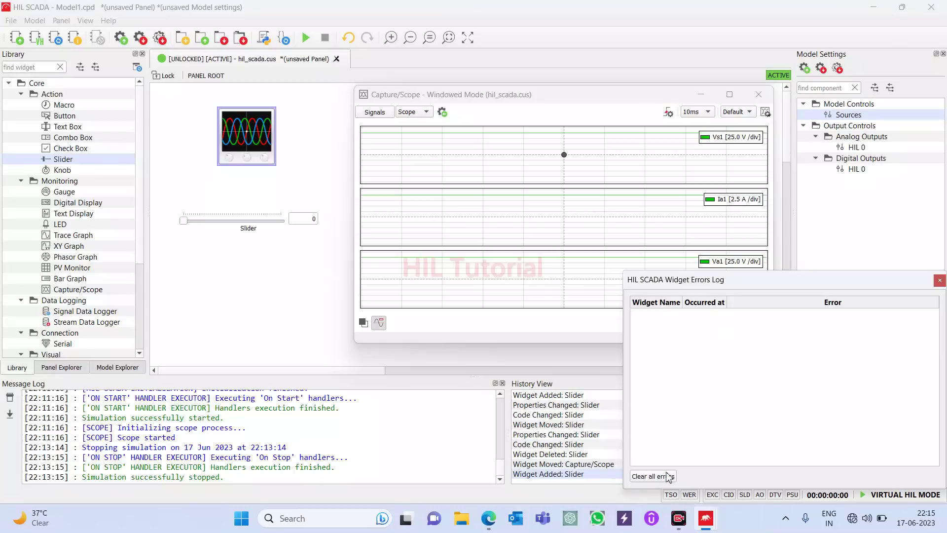
pyautogui.click(938, 280)
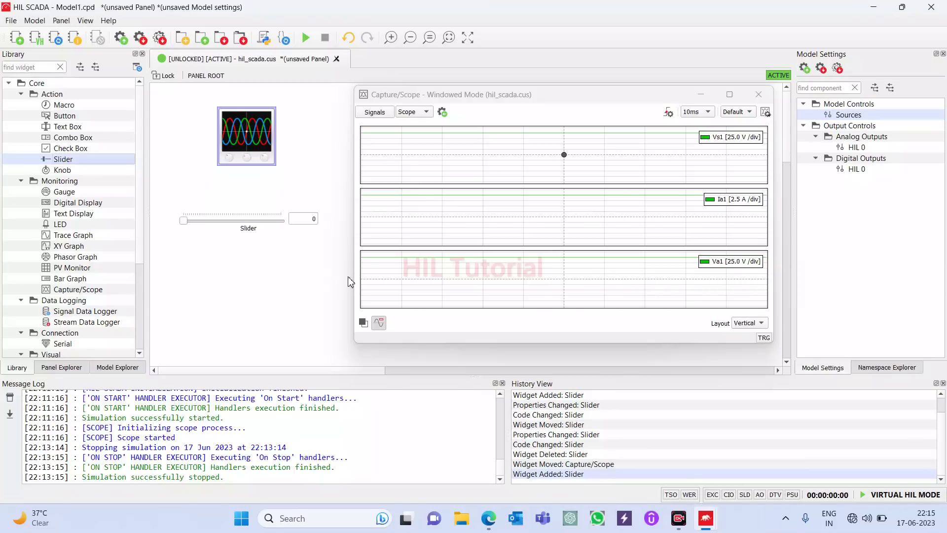
# Step: Insert the sine waveform source command for Vs1, with rms 230.0 and frequency 50.0, into the slider's macro code
pyautogui.doubleClick(255, 228)
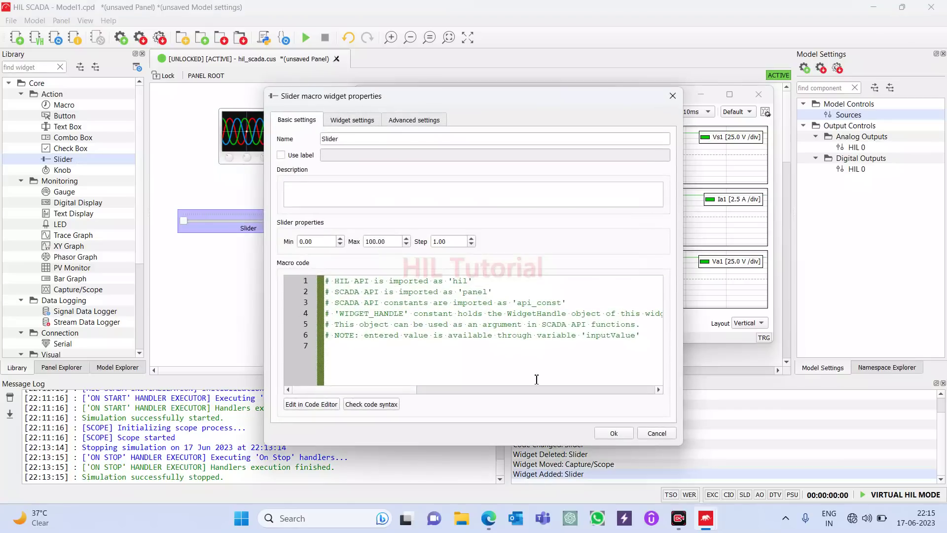
pyautogui.click(311, 404)
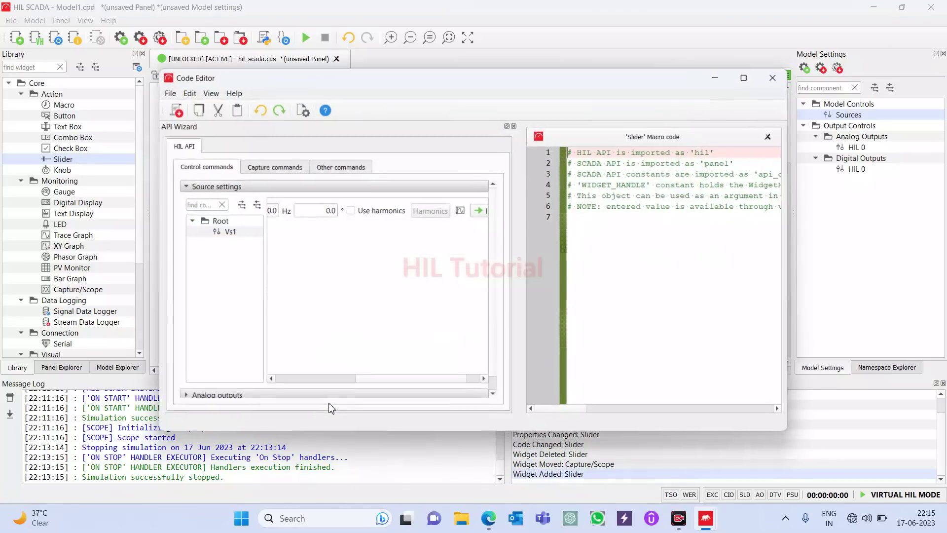
pyautogui.click(481, 211)
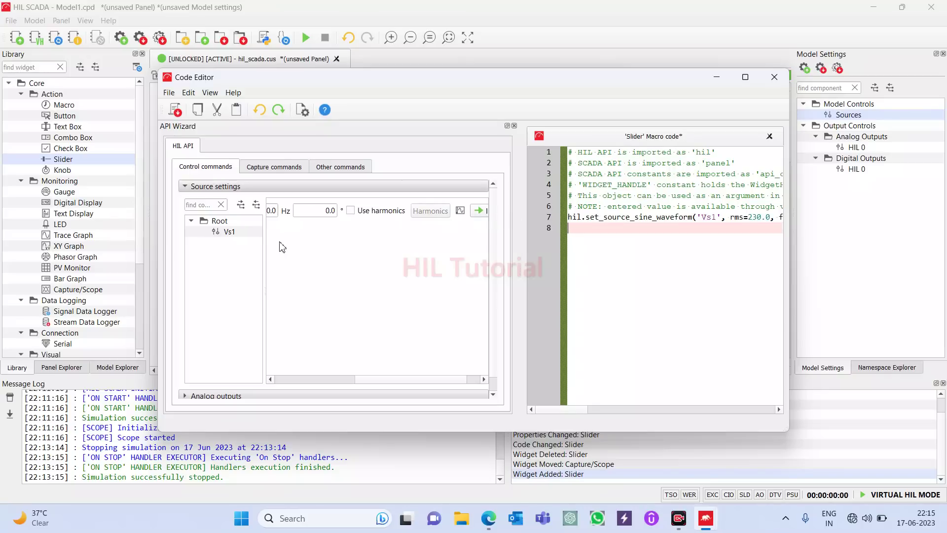
pyautogui.click(186, 187)
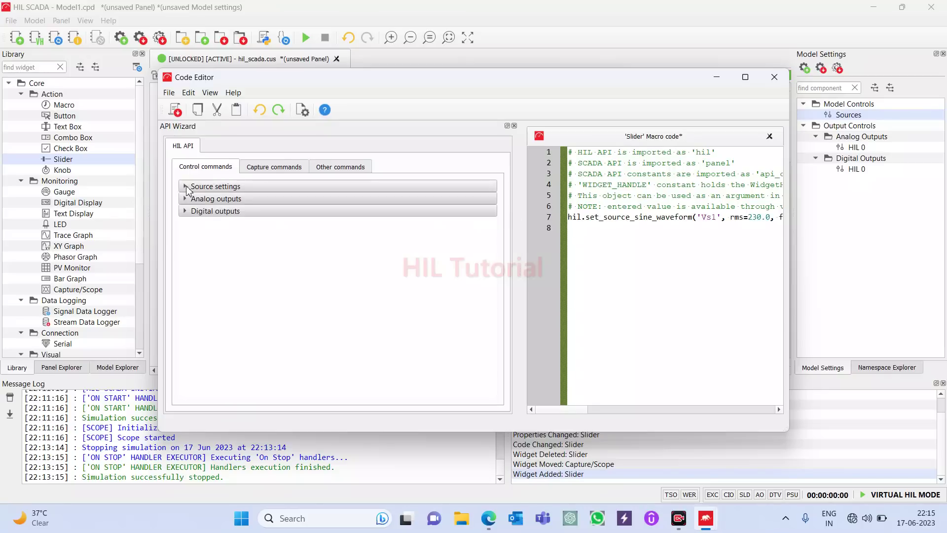
# Step: Set the rms argument of the Vs1 command to in, save the macro code and close the Code Editor
pyautogui.hscroll(1, 690, 223)
pyautogui.hscroll(3, 690, 223)
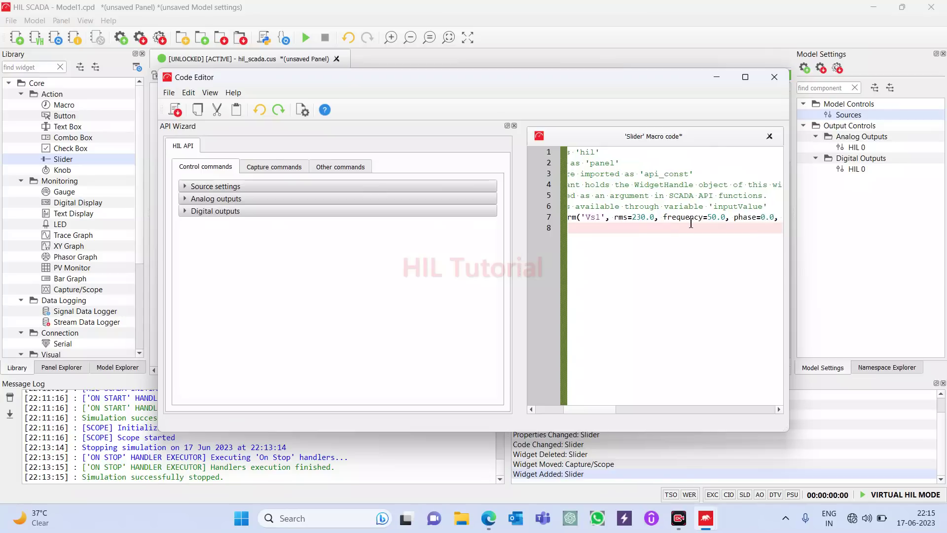
pyautogui.click(656, 221)
pyautogui.press('BackSpace')
pyautogui.press('BackSpace')
pyautogui.press('BackSpace')
pyautogui.press('BackSpace')
pyautogui.press('BackSpace')
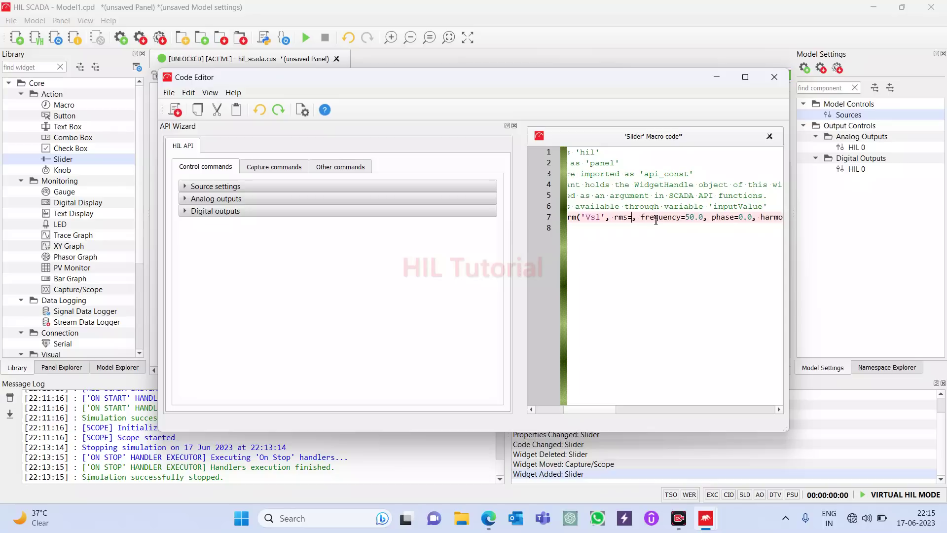
pyautogui.write('in')
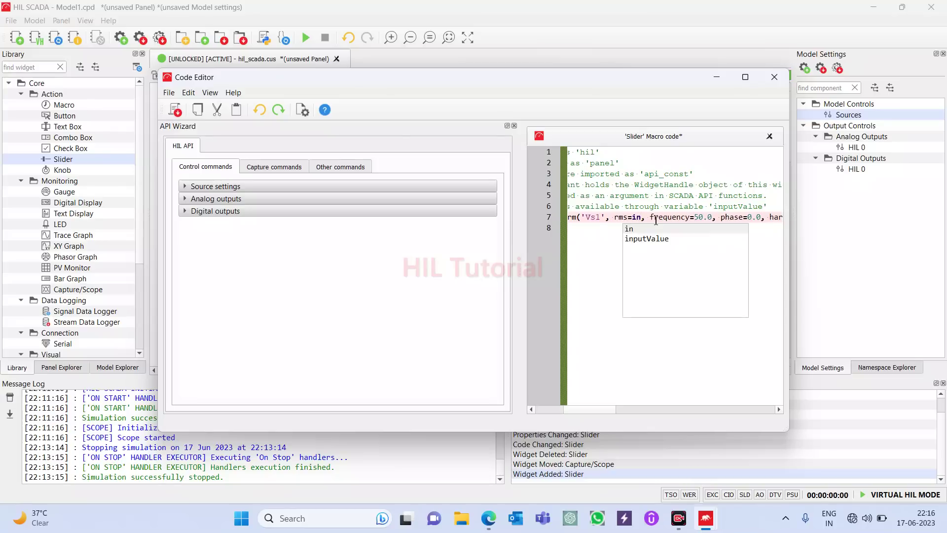
pyautogui.doubleClick(632, 229)
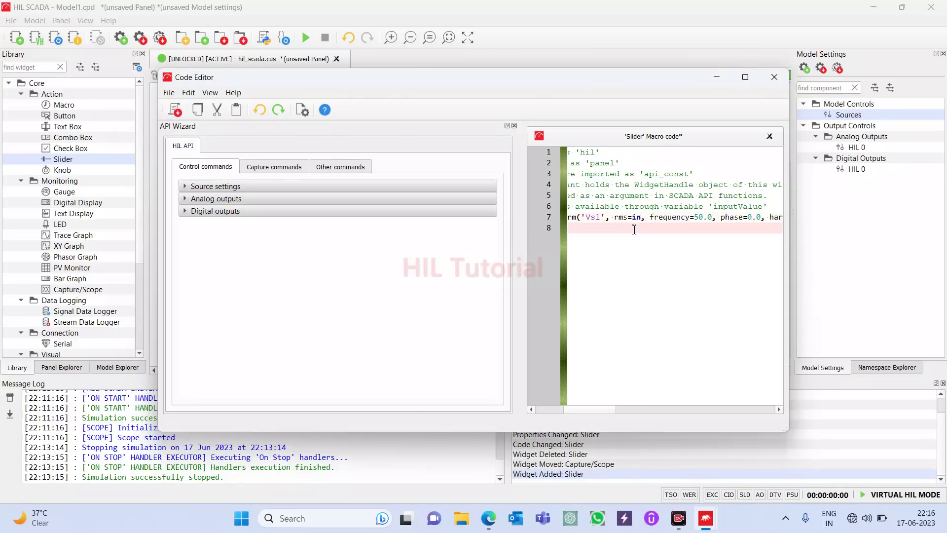
pyautogui.click(634, 229)
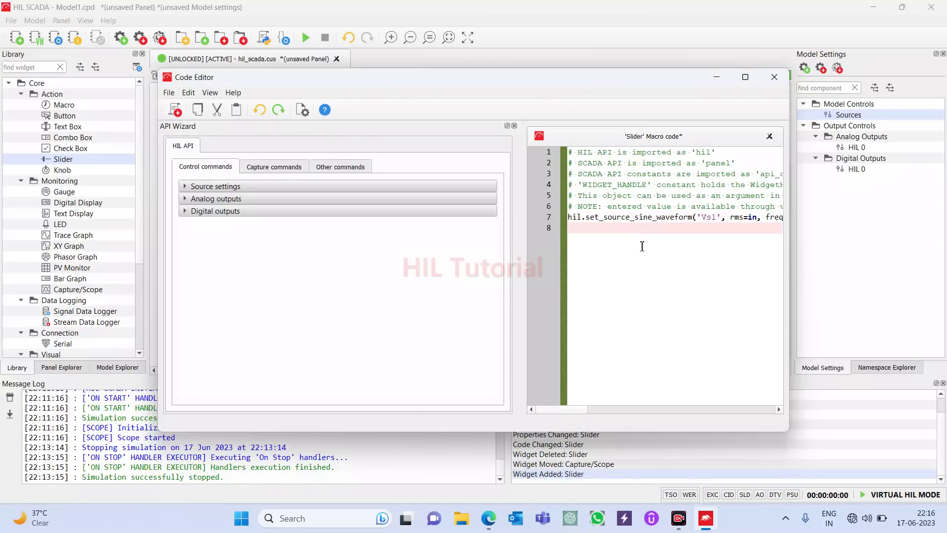
pyautogui.click(175, 110)
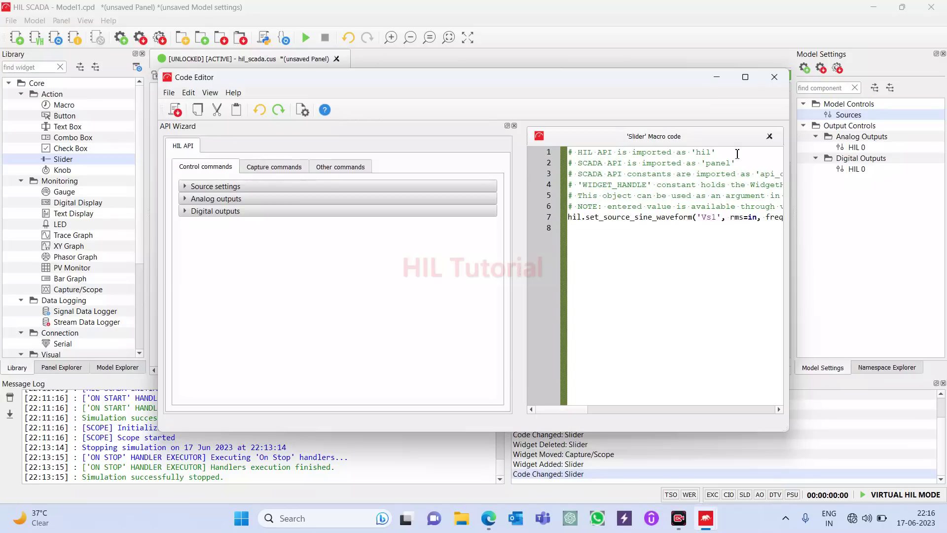
pyautogui.click(773, 77)
# Step: Start the simulation and move the slider to 21 to execute its macro
pyautogui.click(305, 38)
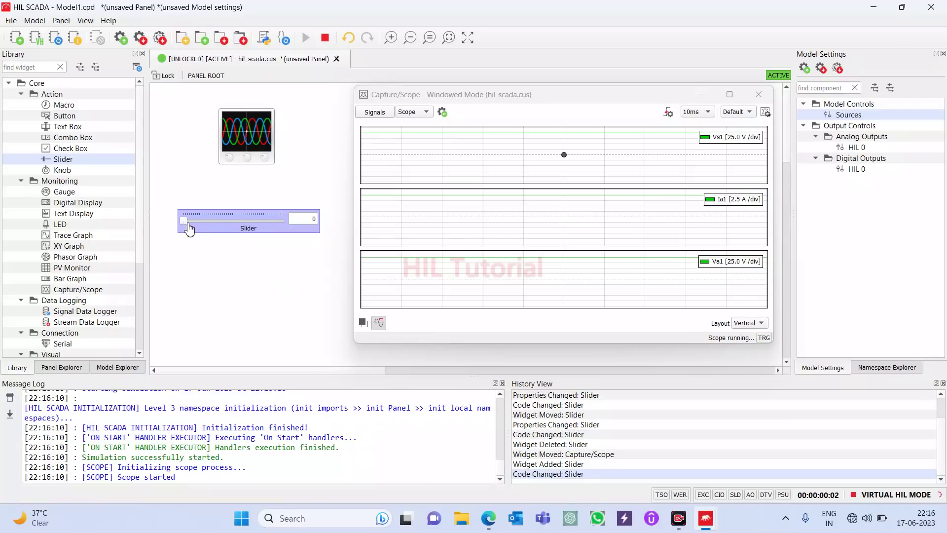
pyautogui.moveTo(185, 229); pyautogui.dragTo(206, 229)
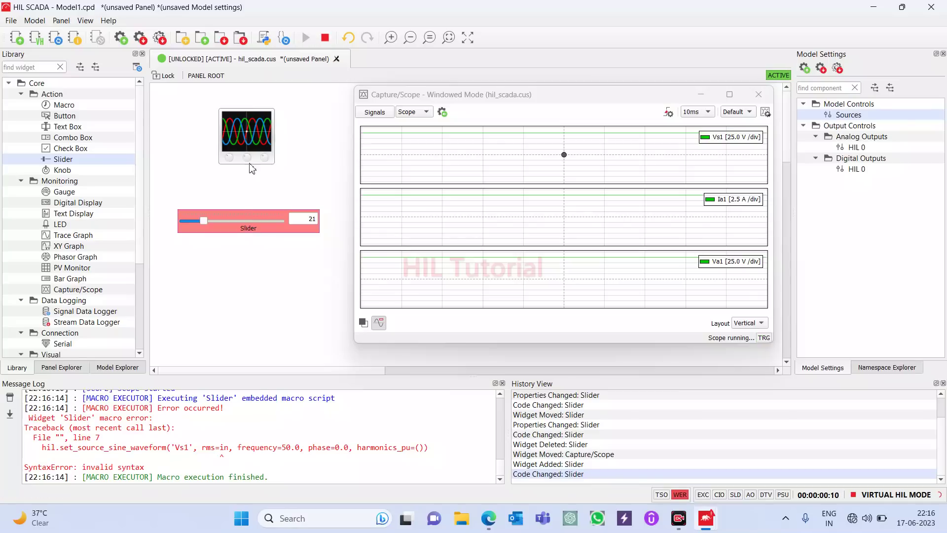
# Step: Set the rms argument in the slider's macro code to inputValue, save it and close the Code Editor
pyautogui.doubleClick(254, 232)
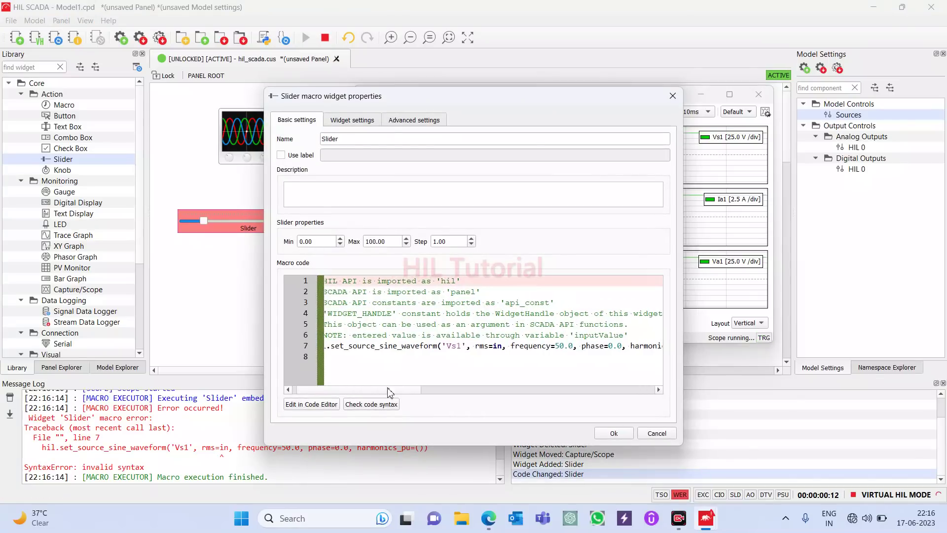
pyautogui.click(316, 405)
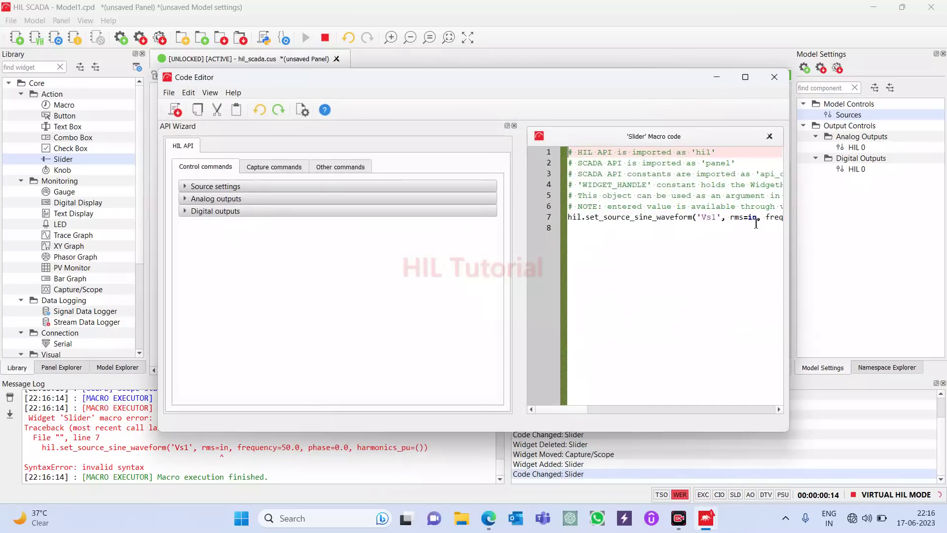
pyautogui.click(757, 220)
pyautogui.press('BackSpace')
pyautogui.press('BackSpace')
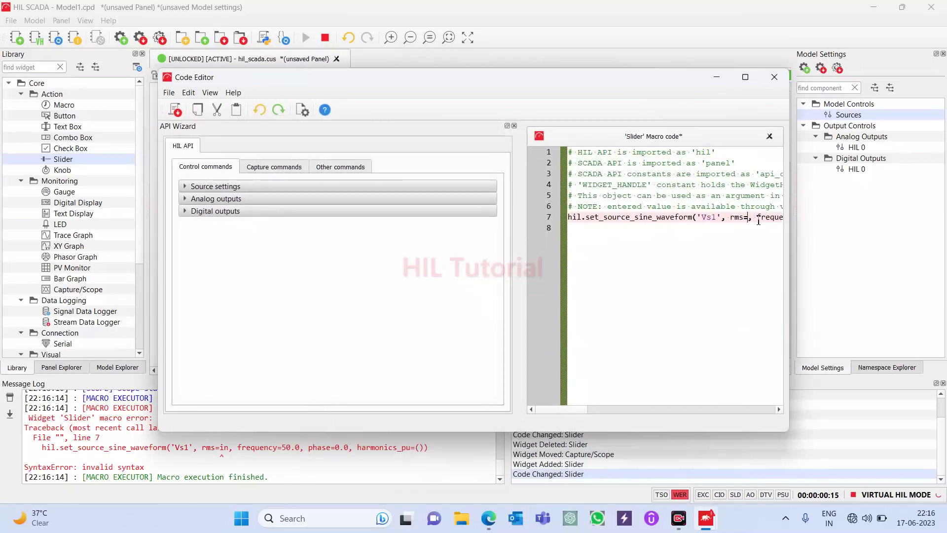
pyautogui.write('in')
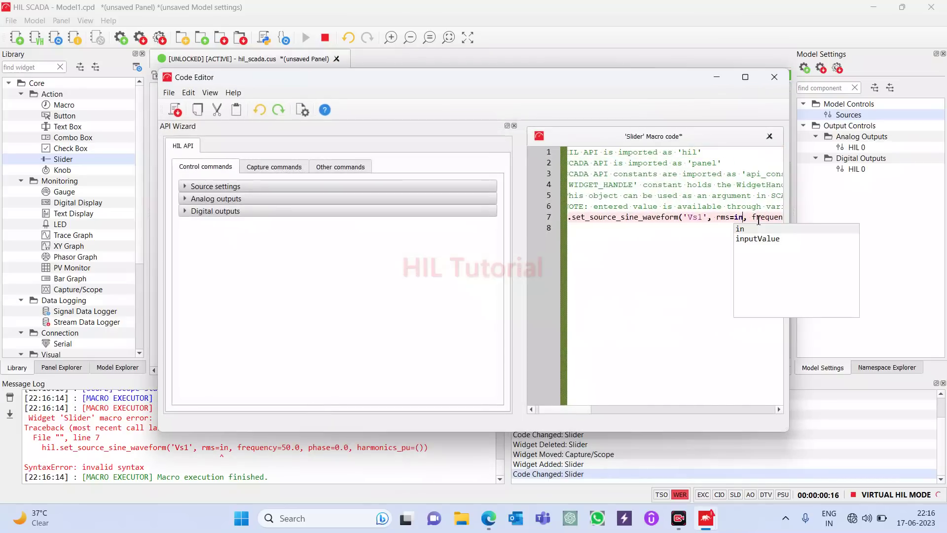
pyautogui.press('Down')
pyautogui.press('Return')
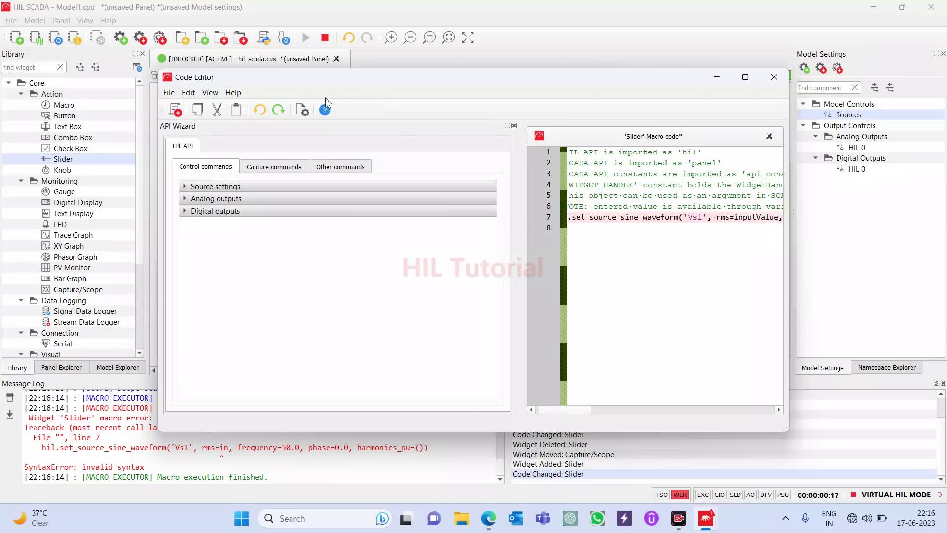
pyautogui.click(175, 108)
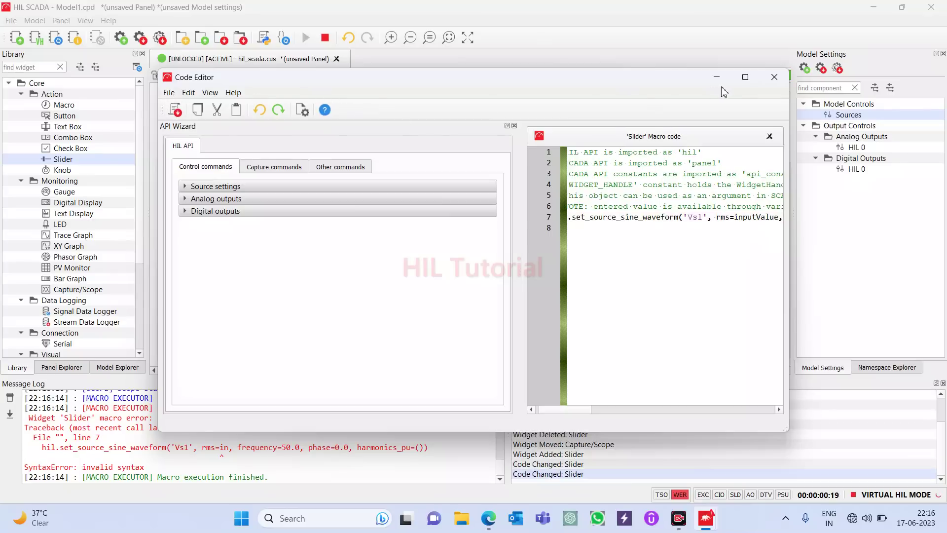
pyautogui.click(774, 77)
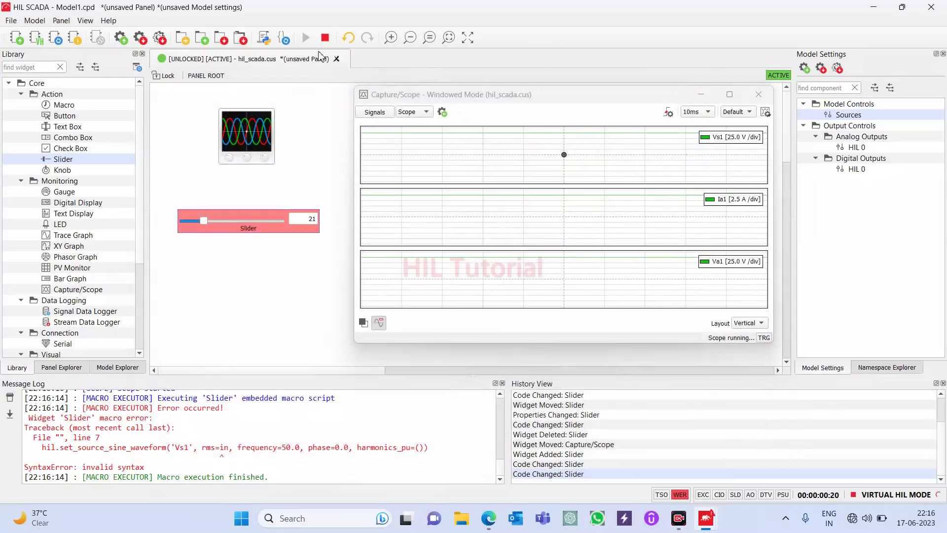
# Step: Restart the simulation to check the Widget Errors Log during a fresh run, and stop that run
pyautogui.click(325, 38)
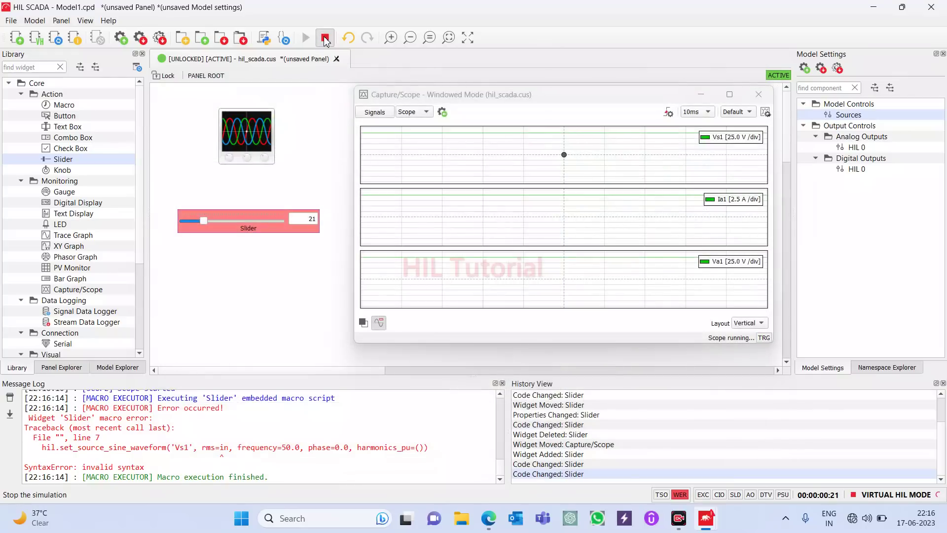
pyautogui.click(306, 37)
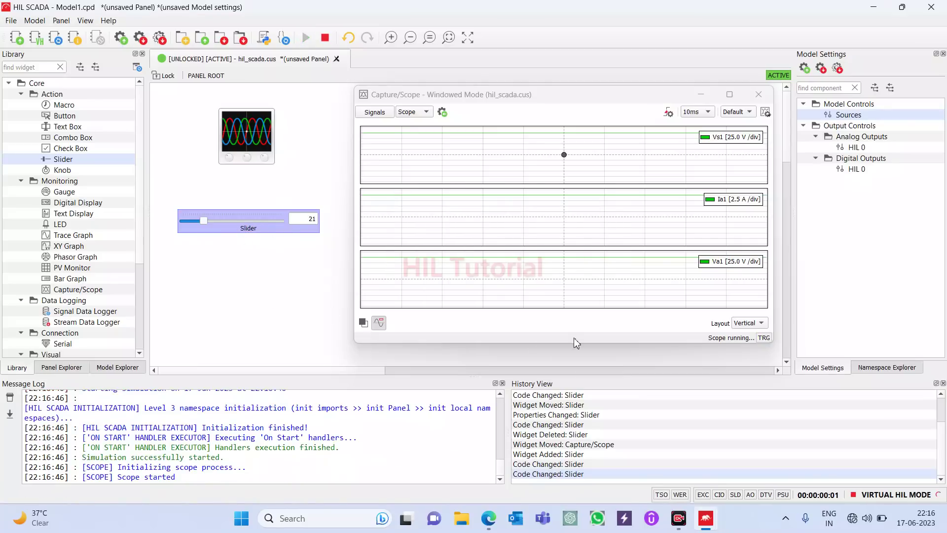
pyautogui.click(678, 496)
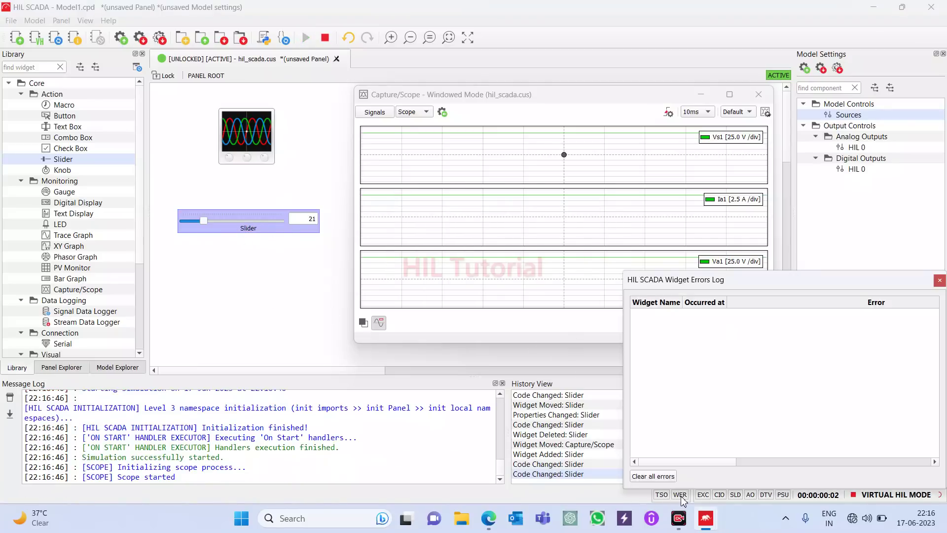
pyautogui.click(940, 280)
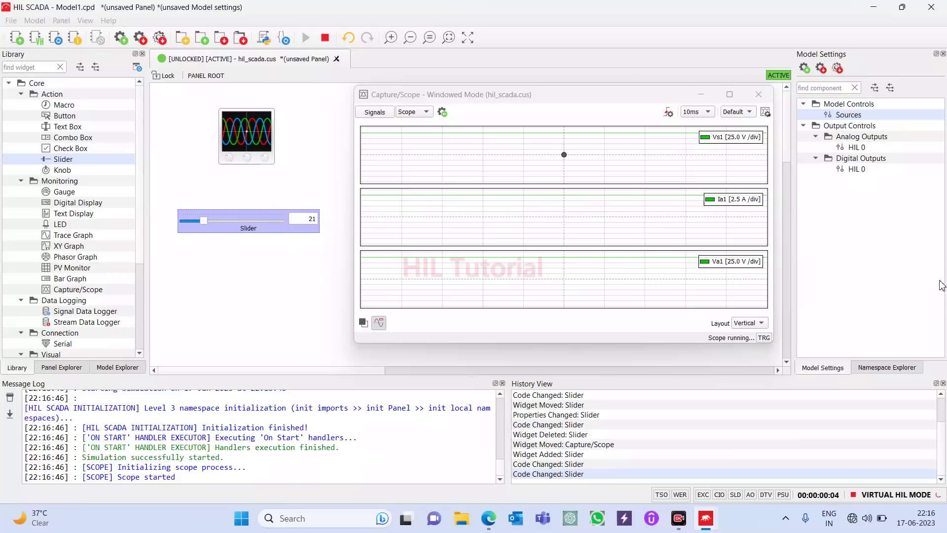
pyautogui.click(325, 40)
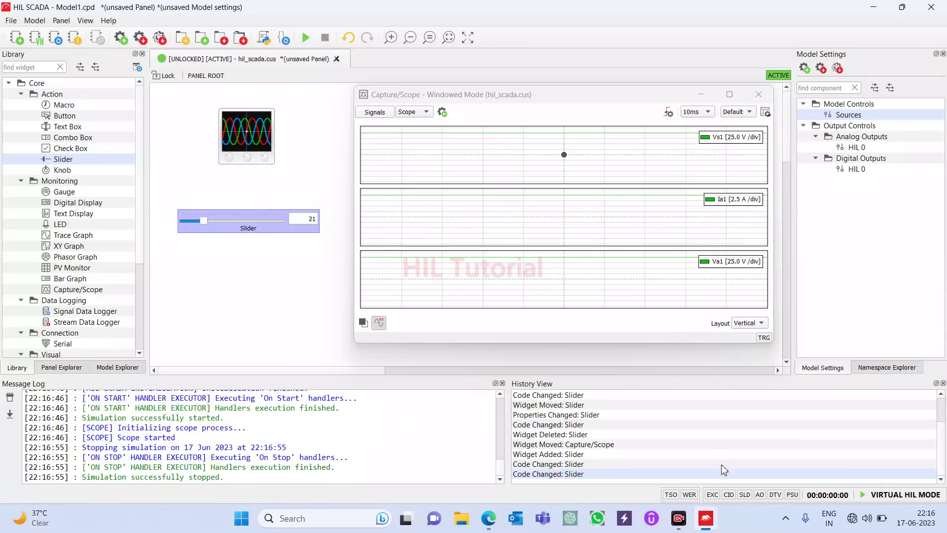
# Step: Check the Exception Panel and the Time Slot Monitor from the status indicators, closing each one after viewing
pyautogui.click(713, 496)
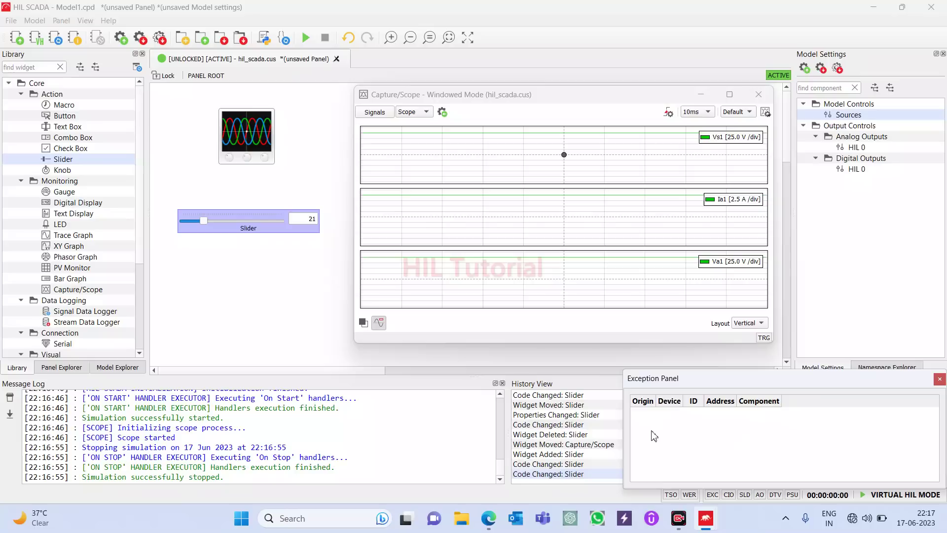
pyautogui.click(940, 379)
pyautogui.click(728, 495)
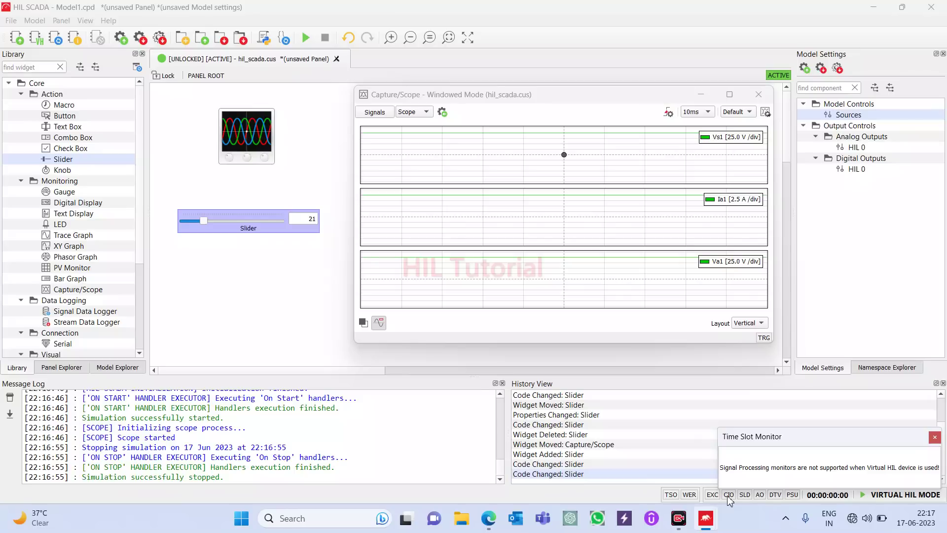
pyautogui.click(934, 437)
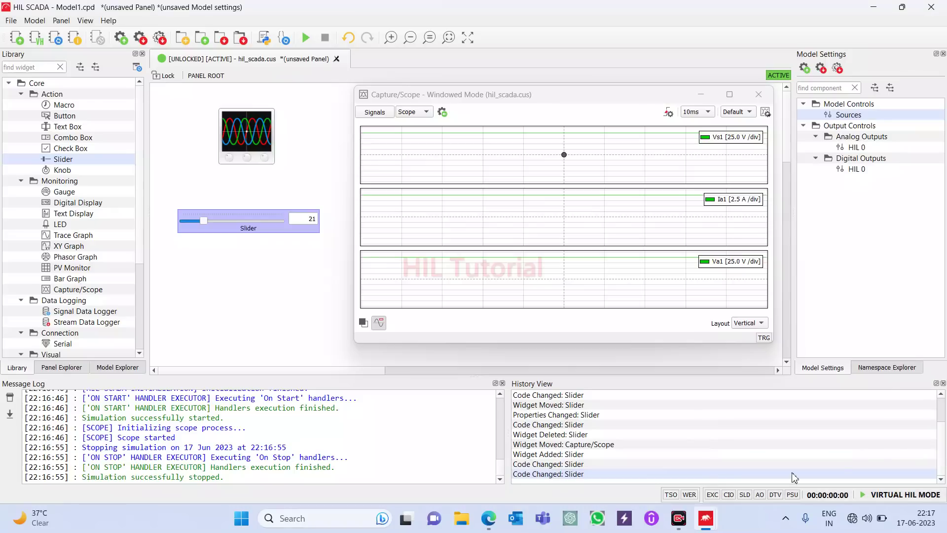
# Step: Check the DTV Error Sources and the External PSU status monitoring, closing each one after viewing
pyautogui.click(775, 496)
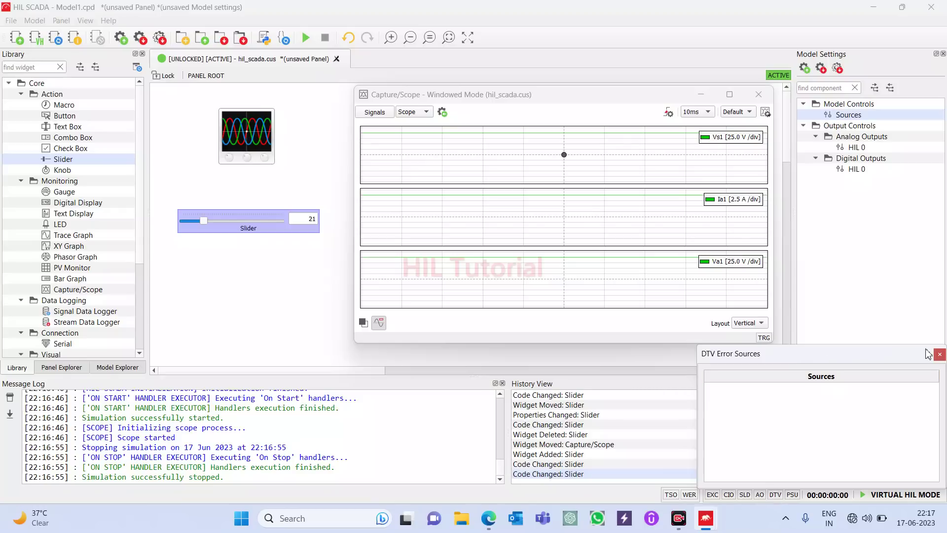
pyautogui.click(938, 355)
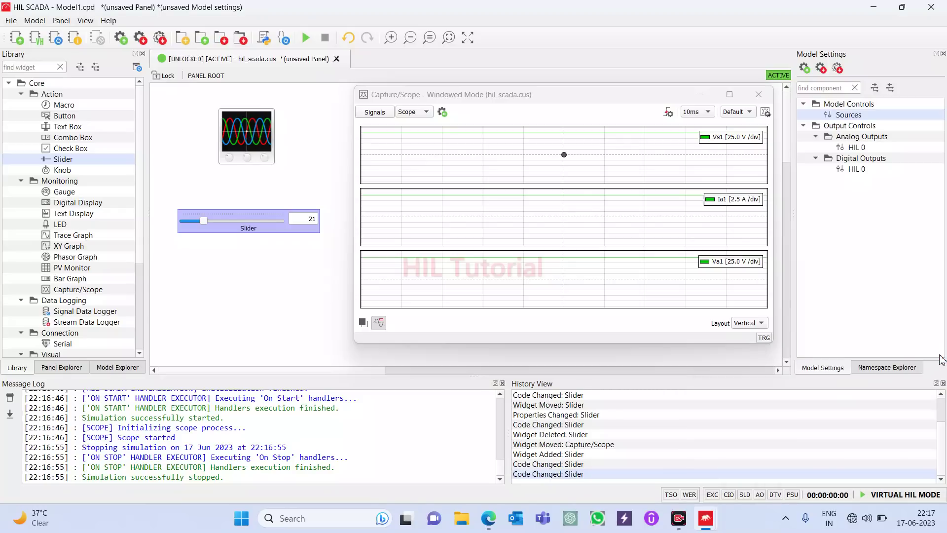
pyautogui.click(792, 494)
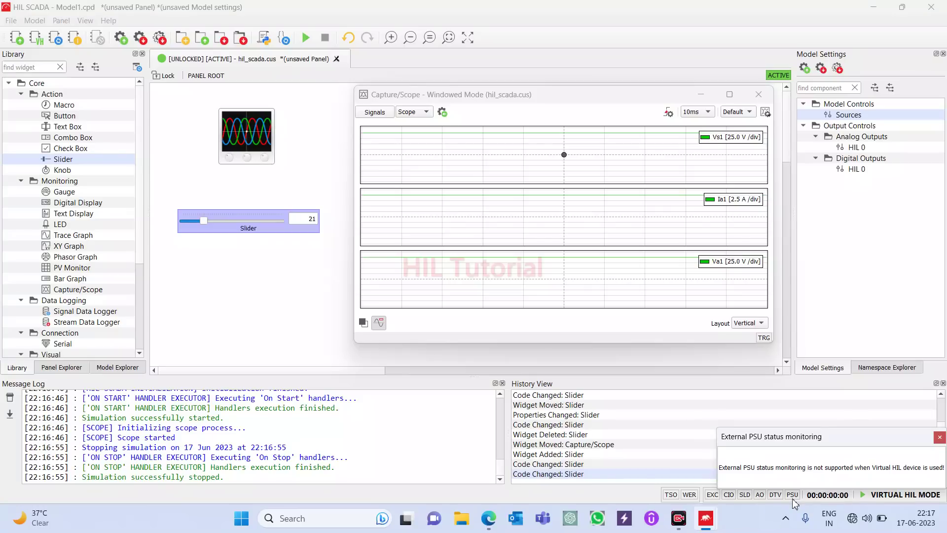
pyautogui.click(940, 437)
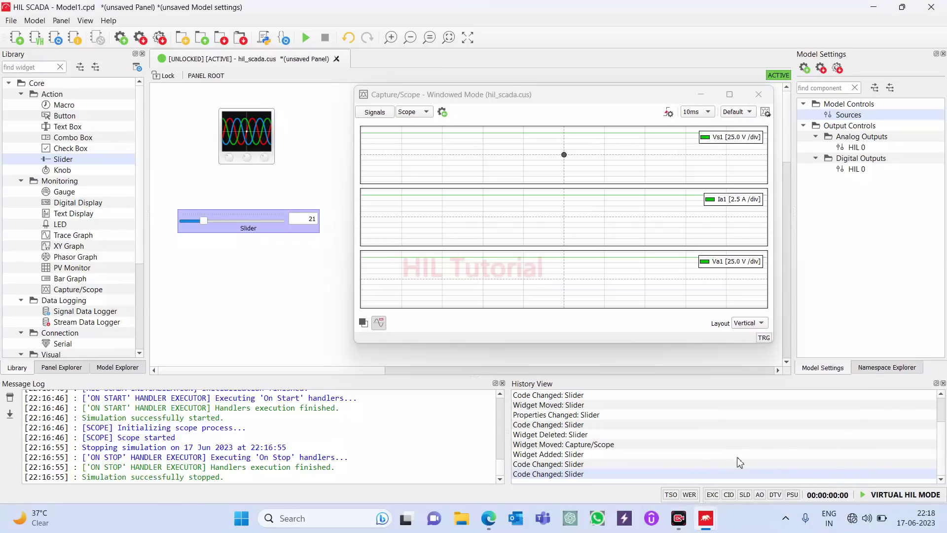
# Step: Run the simulation briefly, stop it and start it again
pyautogui.click(306, 37)
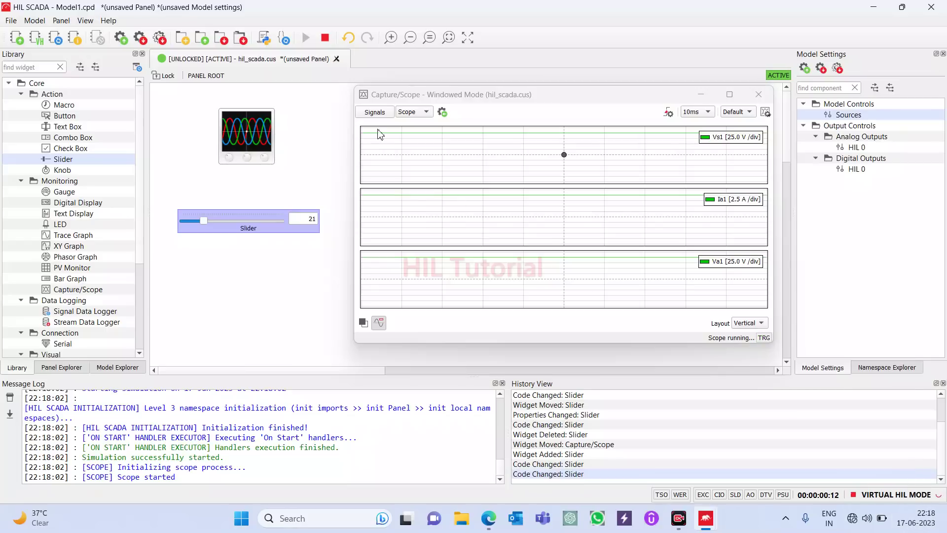
pyautogui.click(325, 38)
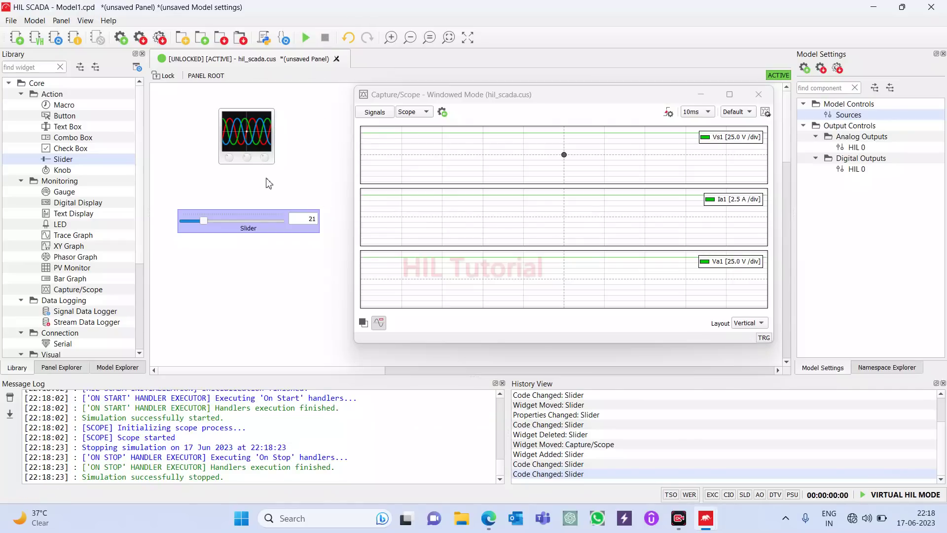
pyautogui.click(305, 38)
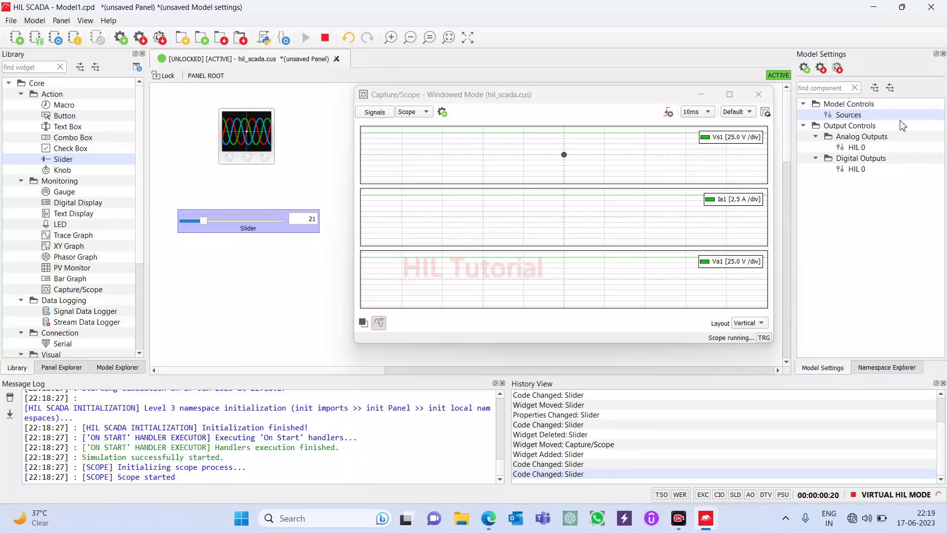
# Step: Open the analog output settings of HIL 0 and assign the signal Va1 to output AO1
pyautogui.click(844, 106)
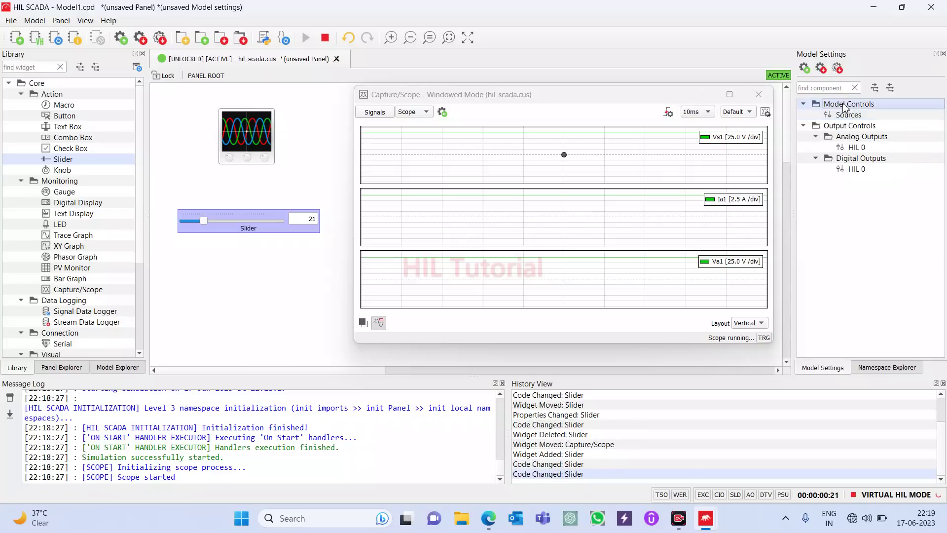
pyautogui.click(851, 128)
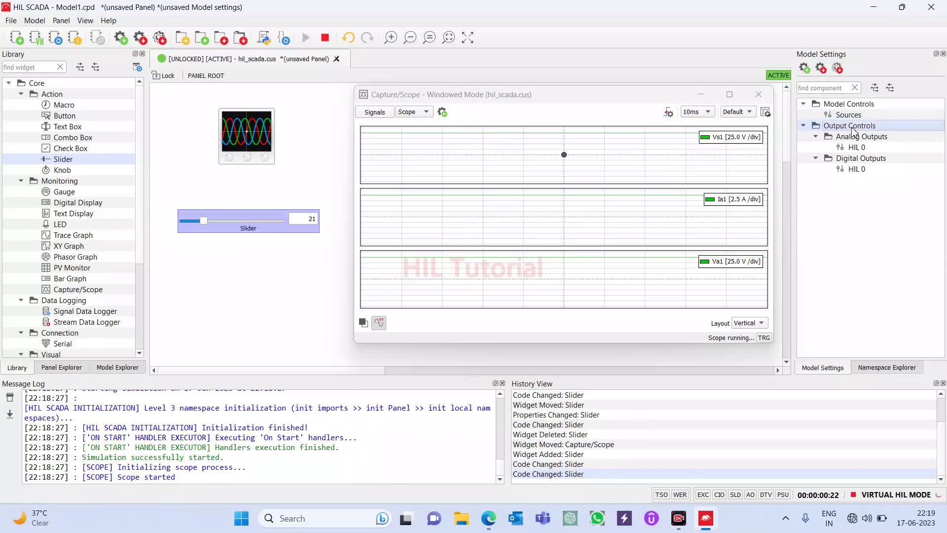
pyautogui.click(855, 138)
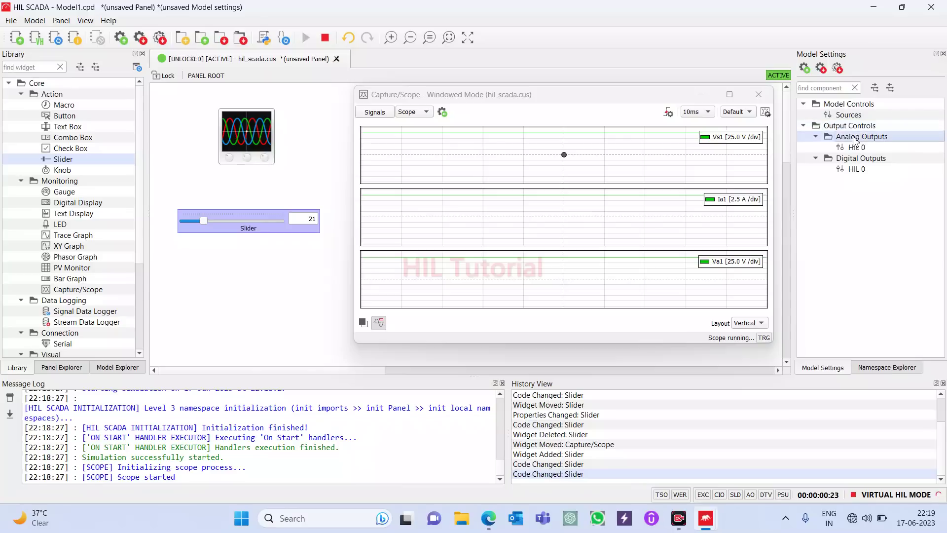
pyautogui.click(858, 148)
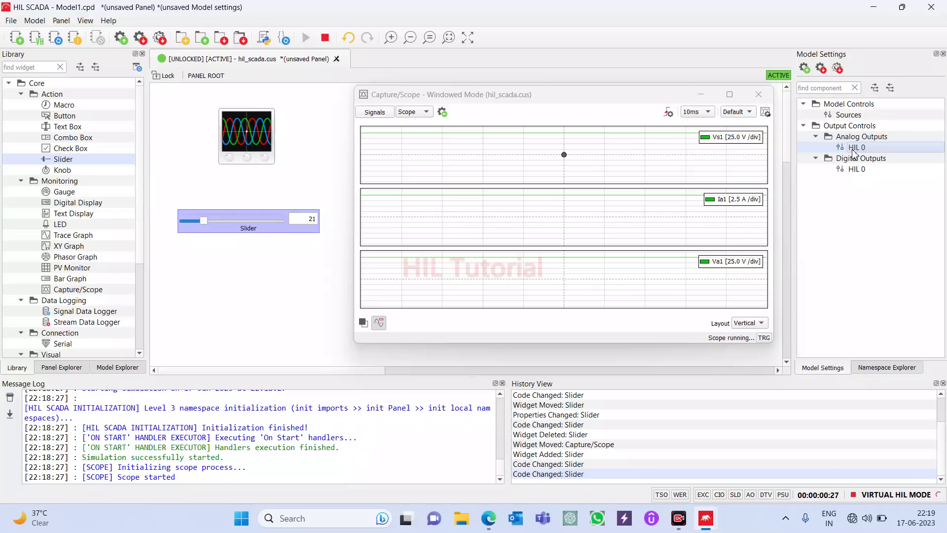
pyautogui.doubleClick(854, 148)
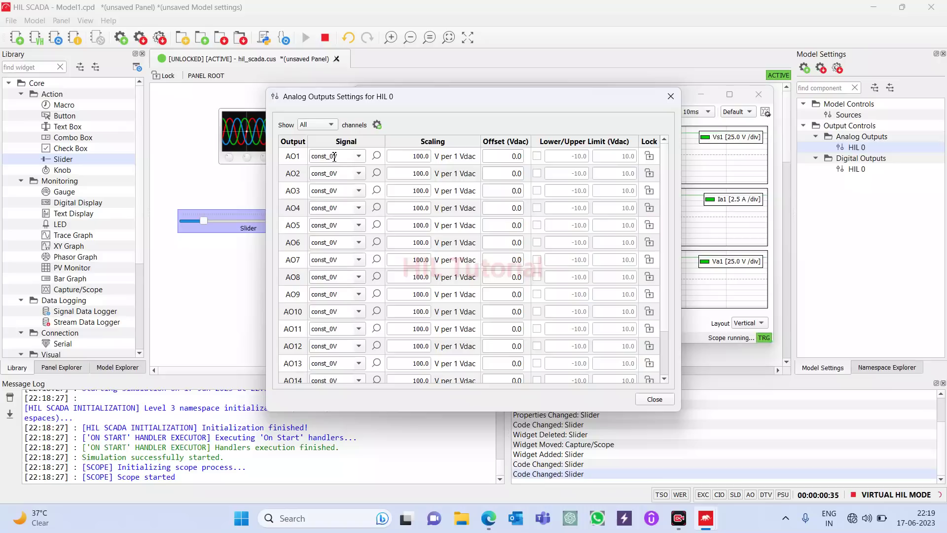
pyautogui.click(359, 157)
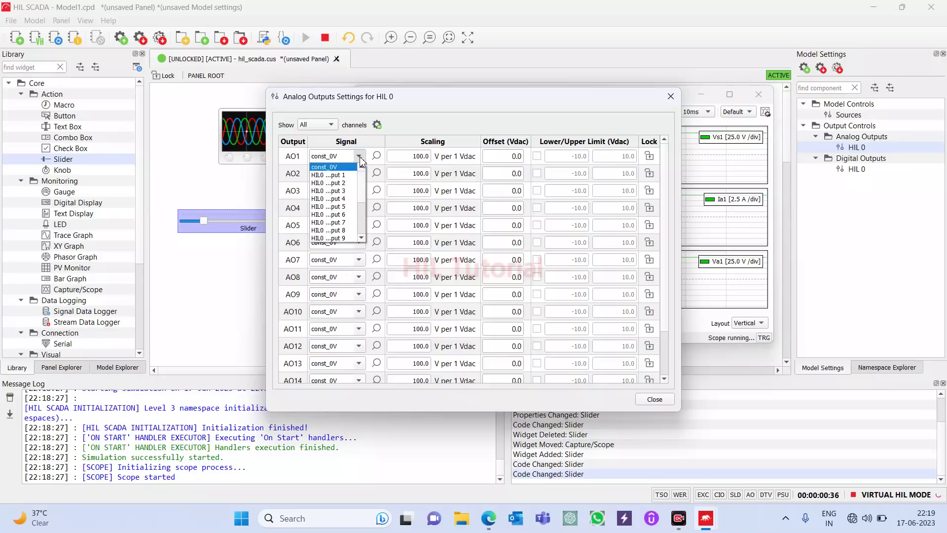
pyautogui.click(376, 156)
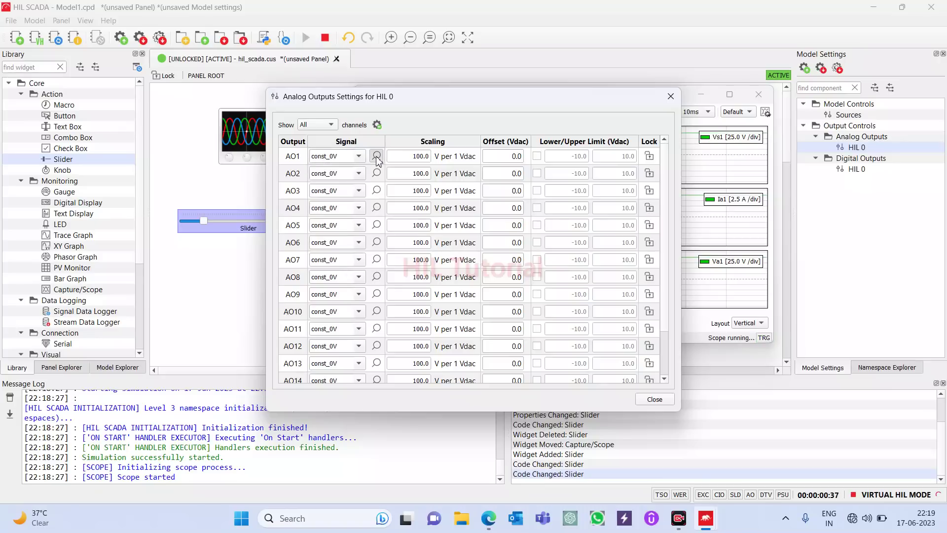
pyautogui.click(376, 156)
pyautogui.scroll(-4, 451, 224)
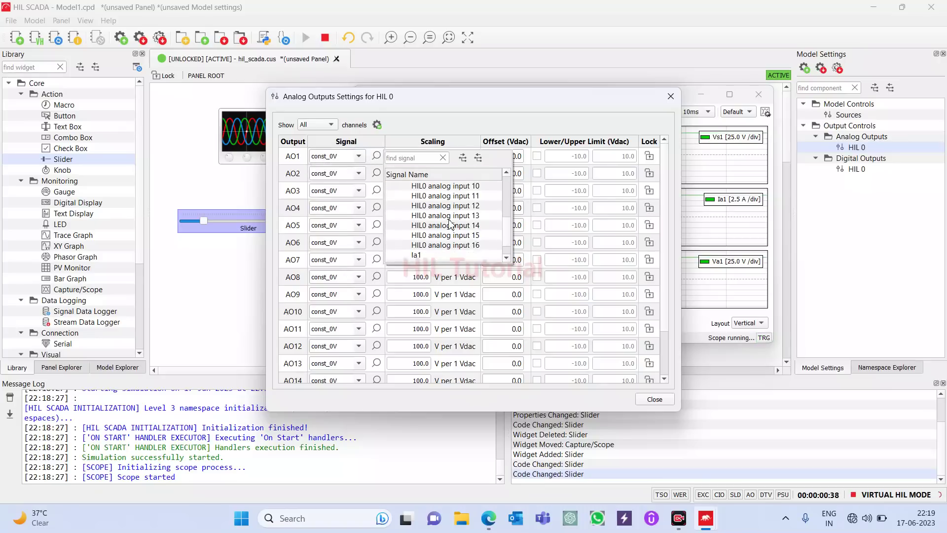
pyautogui.doubleClick(425, 255)
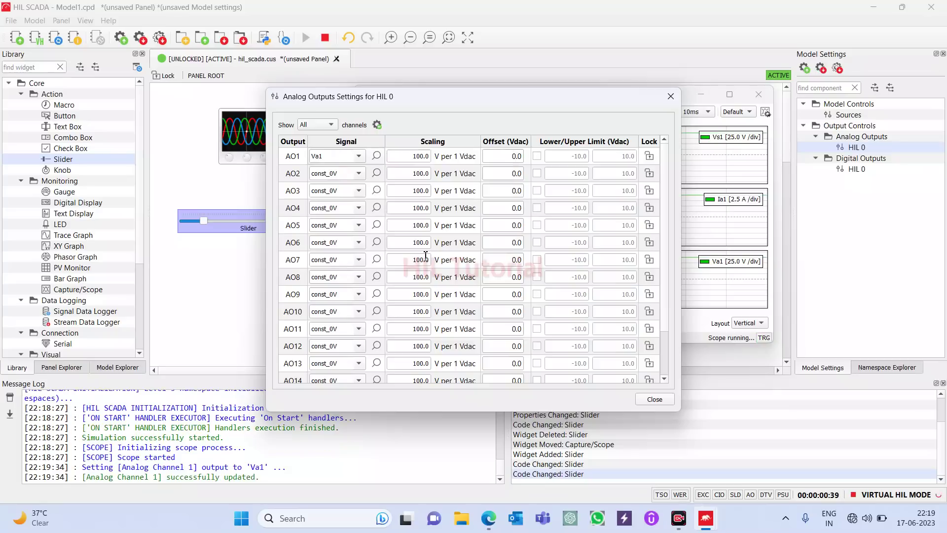
# Step: Set the scaling of analog output AO1 to 50 V per 1 Vdac and close the analog output settings
pyautogui.click(423, 157)
pyautogui.press('BackSpace')
pyautogui.press('BackSpace')
pyautogui.press('BackSpace')
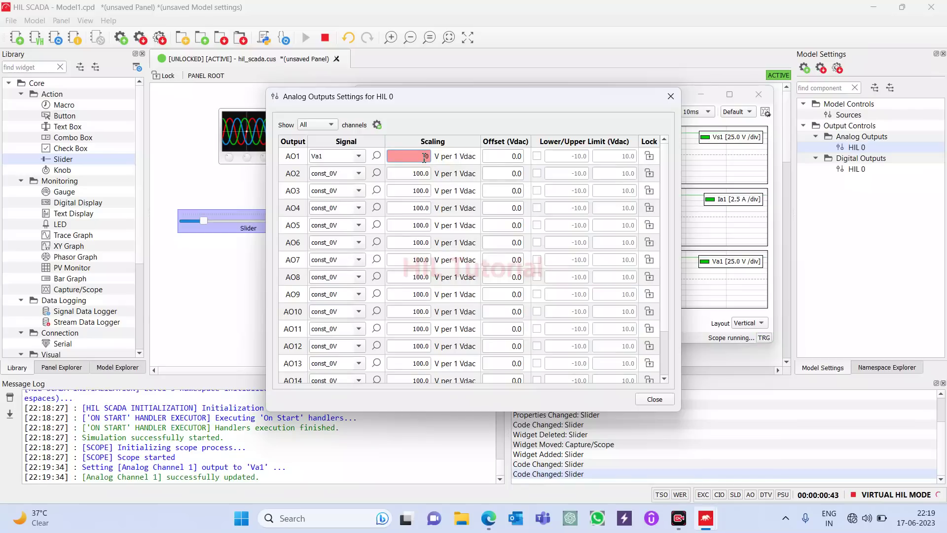
pyautogui.press('Return')
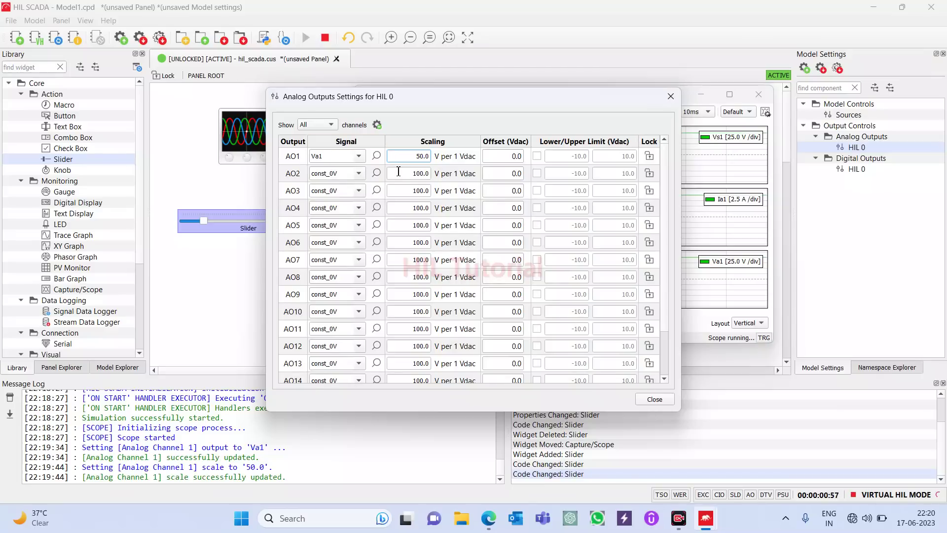
pyautogui.click(672, 101)
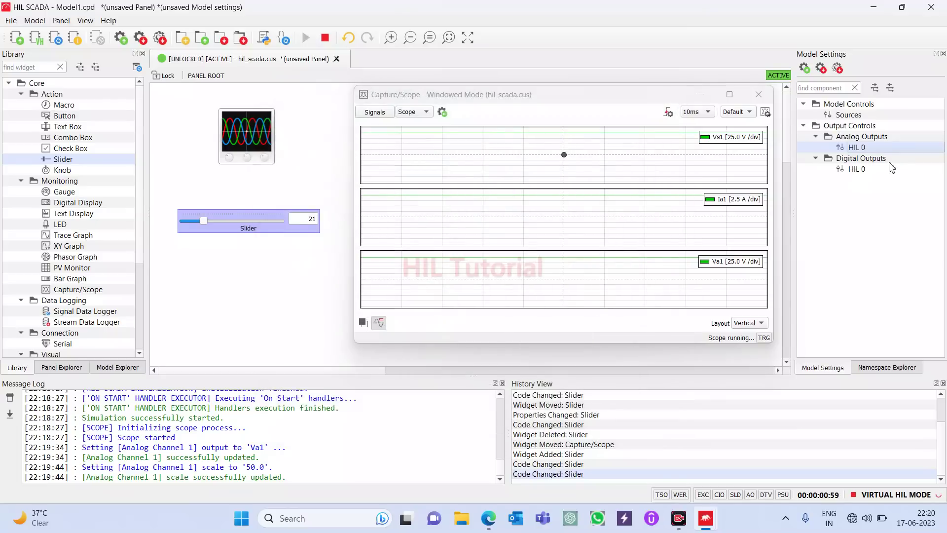
# Step: Disable software control for digital output DO1 of HIL 0, look through its selectable signals and close the settings
pyautogui.doubleClick(858, 170)
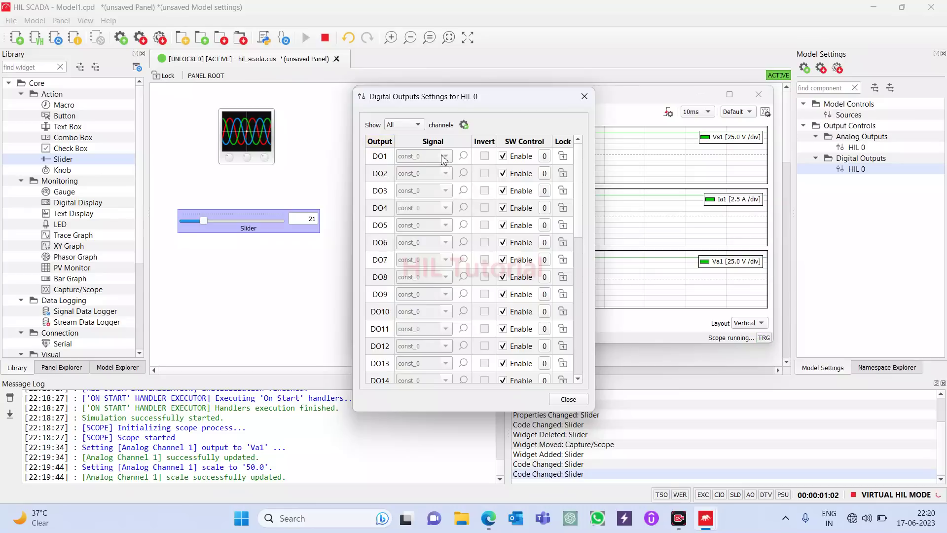
pyautogui.click(503, 157)
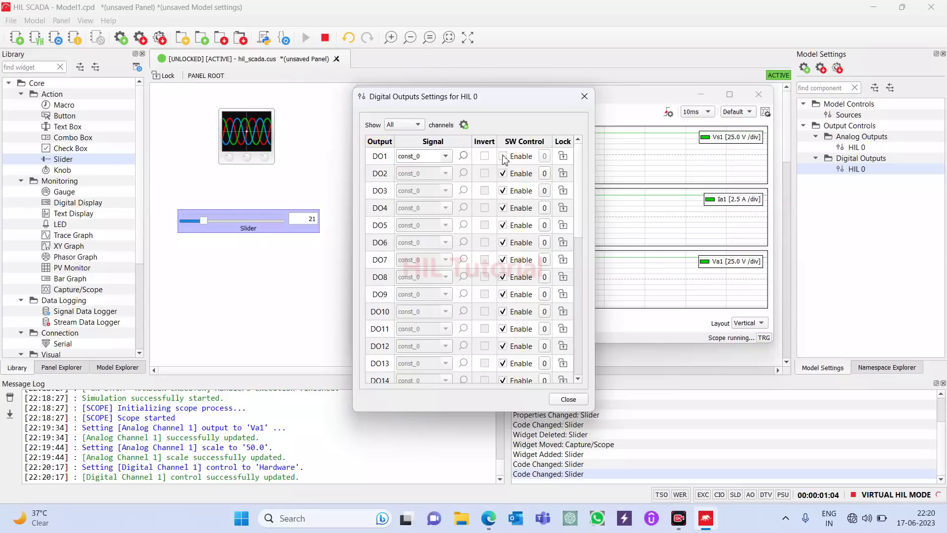
pyautogui.click(463, 158)
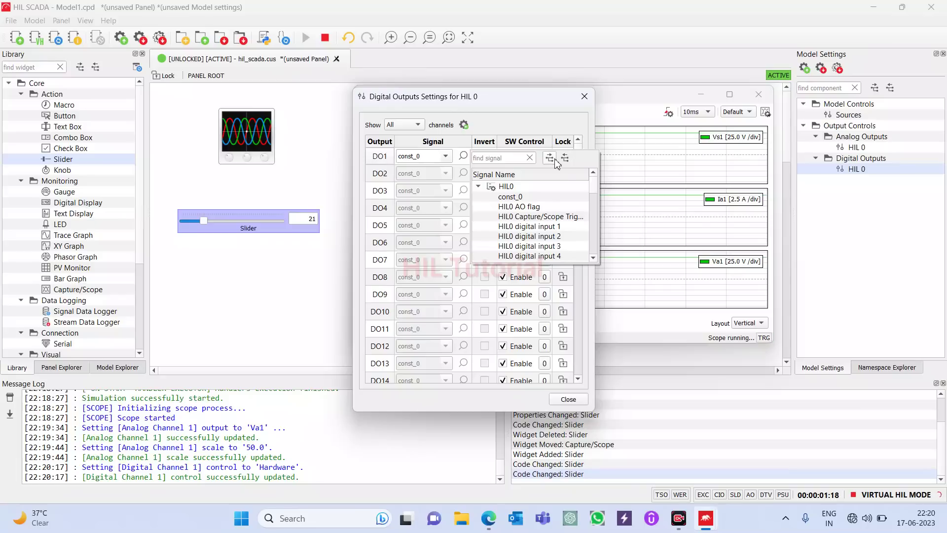
pyautogui.click(568, 400)
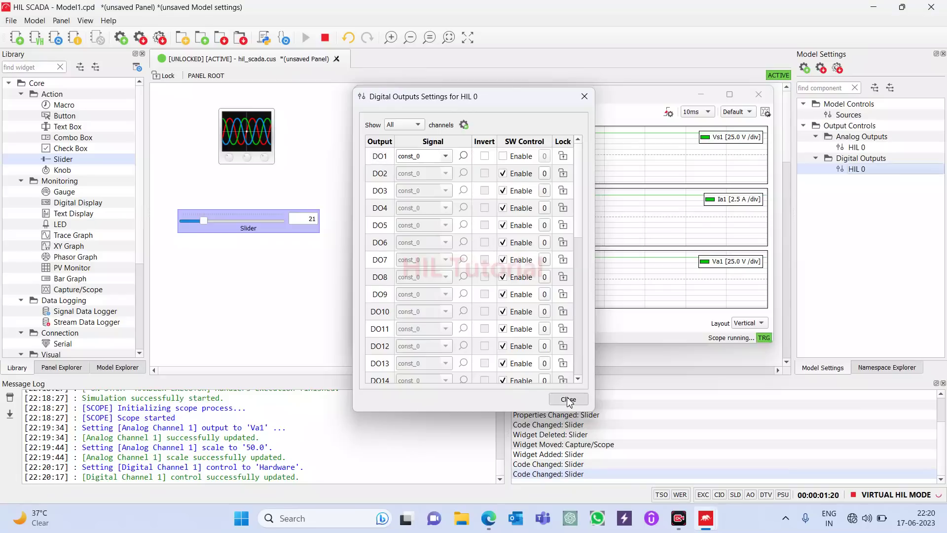
pyautogui.click(569, 401)
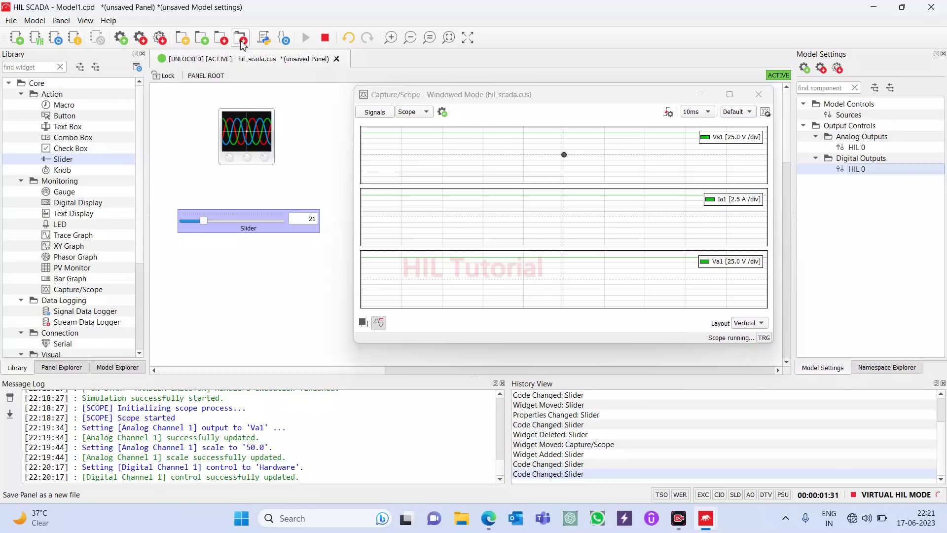
# Step: Review the panel initialization script, close it without changes and stop the simulation
pyautogui.click(263, 40)
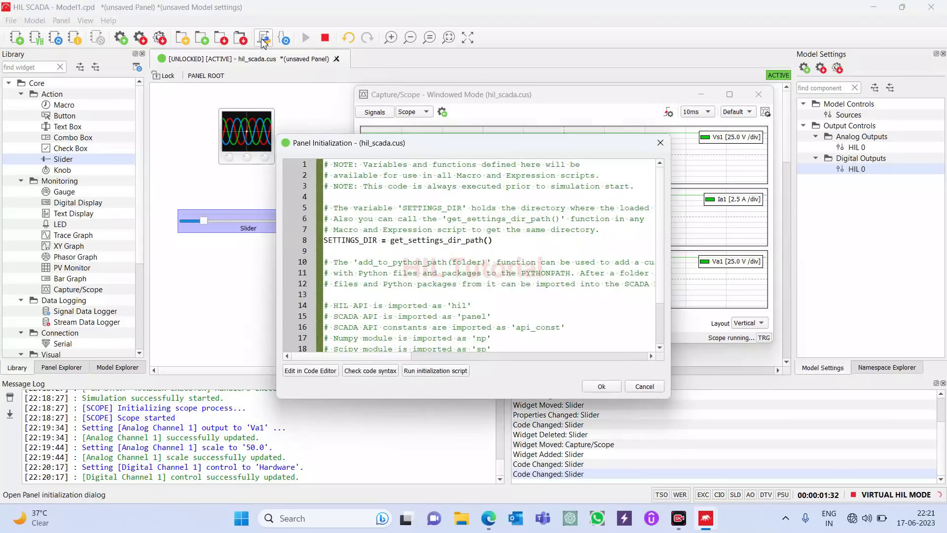
pyautogui.scroll(-2, 359, 325)
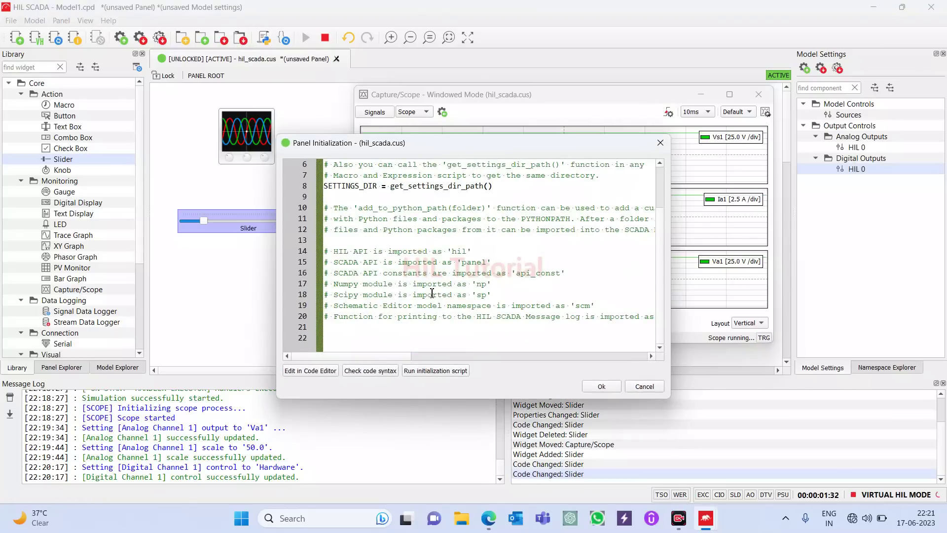
pyautogui.click(349, 327)
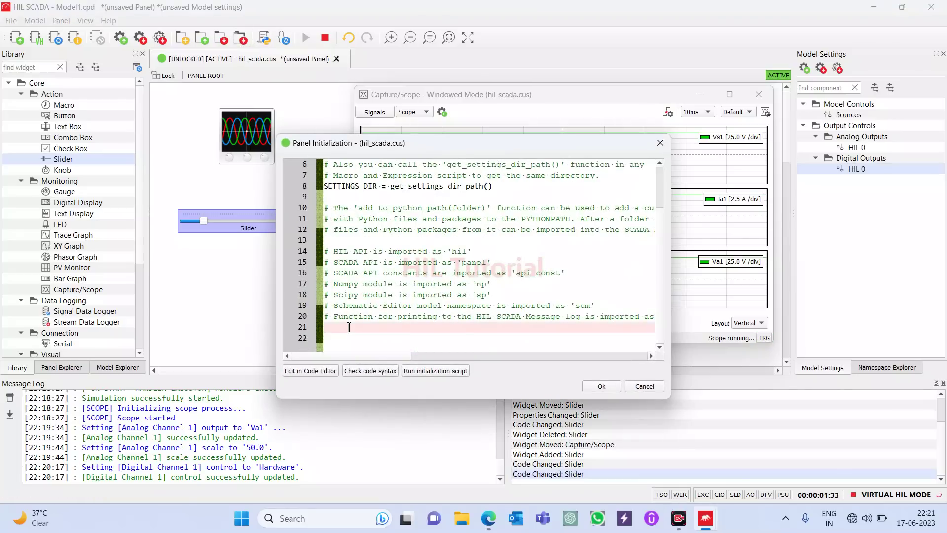
pyautogui.click(660, 143)
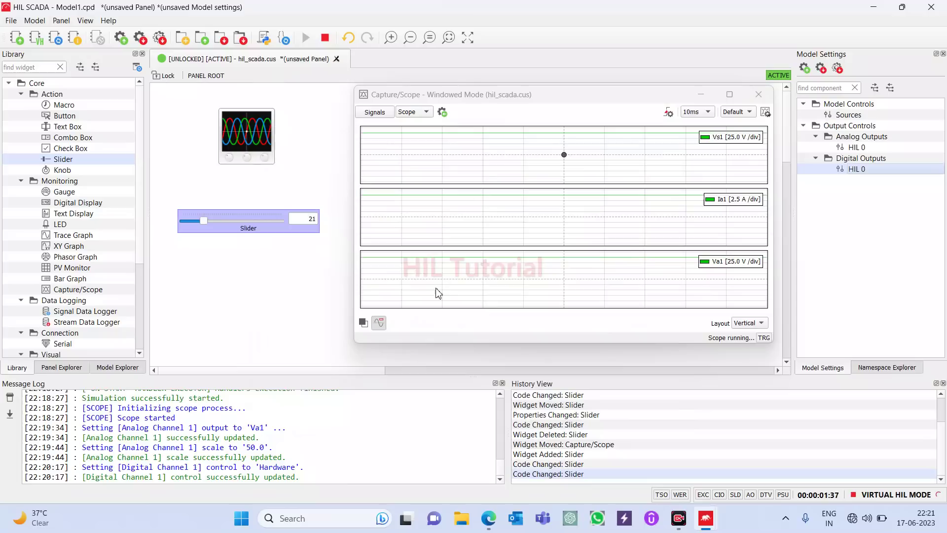
pyautogui.click(327, 40)
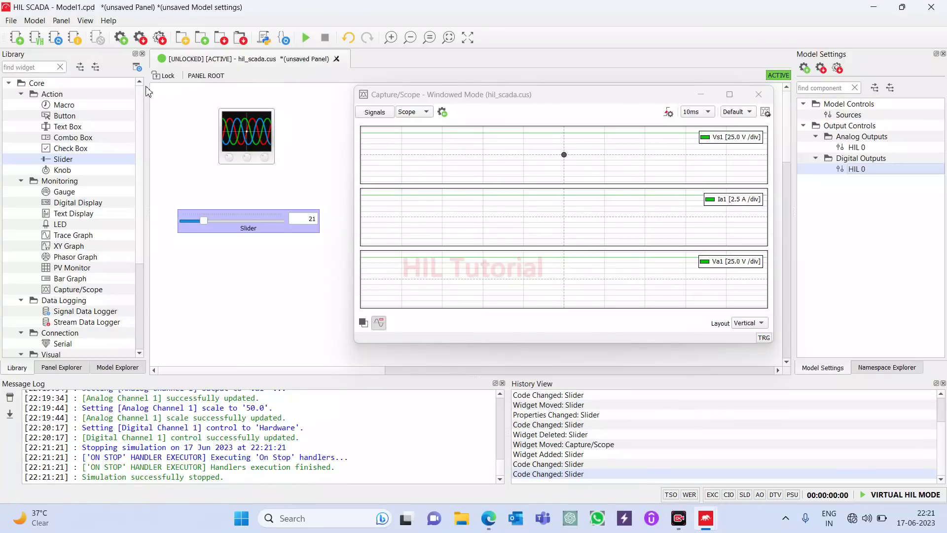
# Step: Lock the hil_scada.cus panel and make it inactive, and create a new empty panel
pyautogui.click(166, 76)
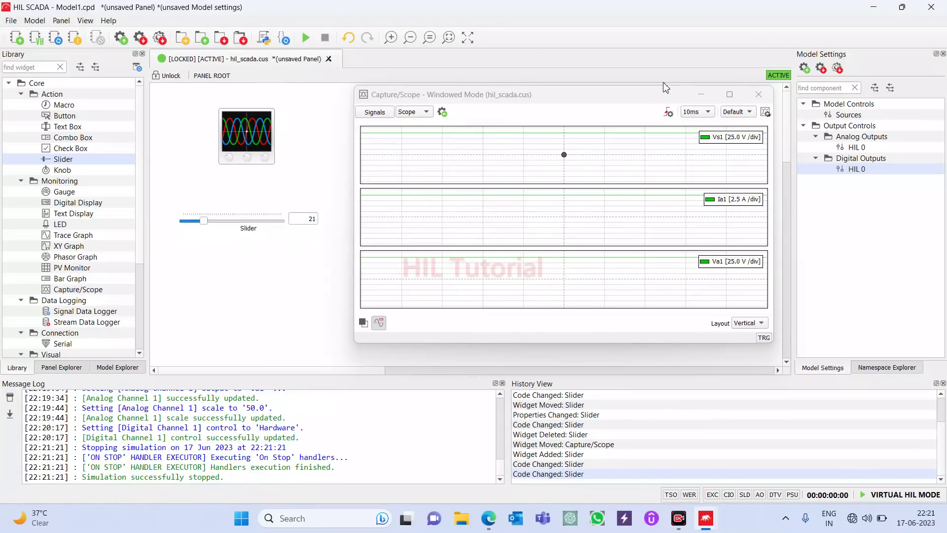
pyautogui.click(779, 76)
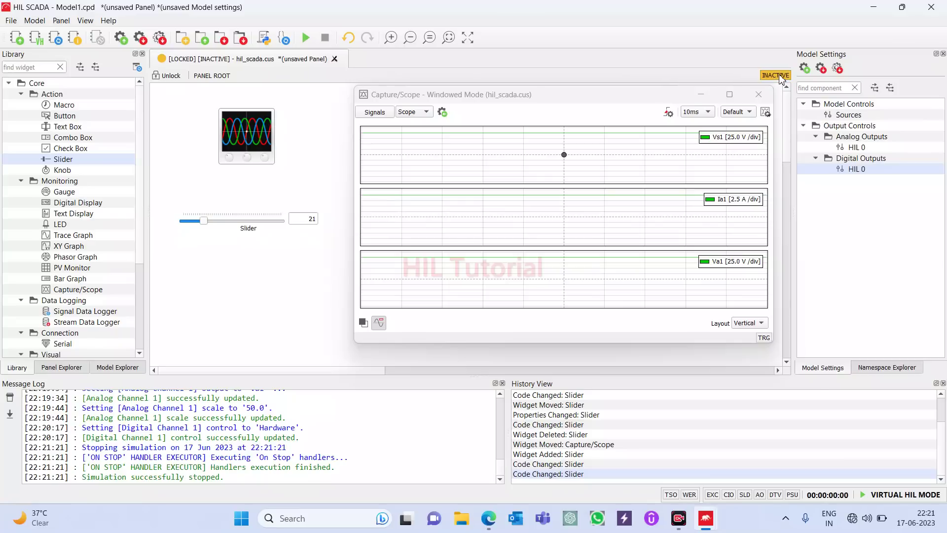
pyautogui.click(185, 39)
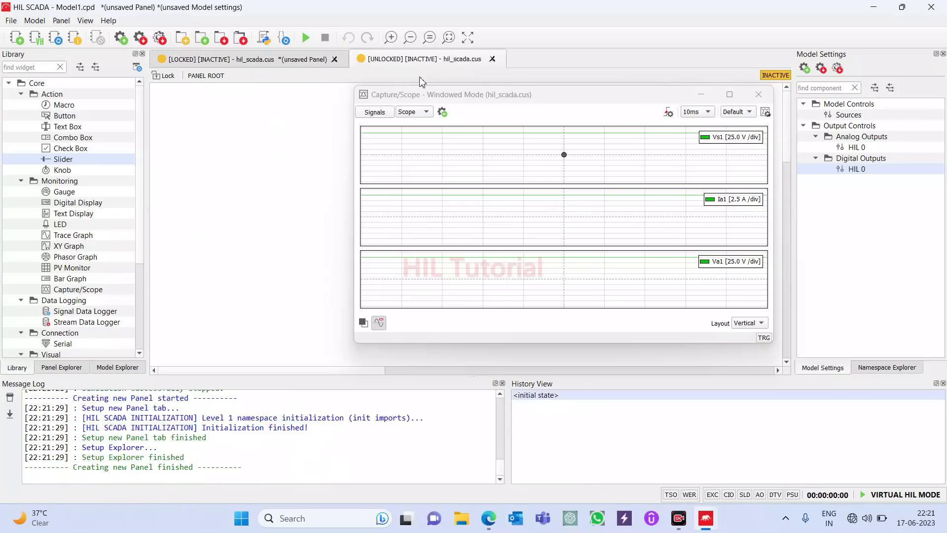
# Step: Close the Capture/Scope window, activate the new empty panel, and compare it with the locked inactive hil_scada.cus panel
pyautogui.click(758, 94)
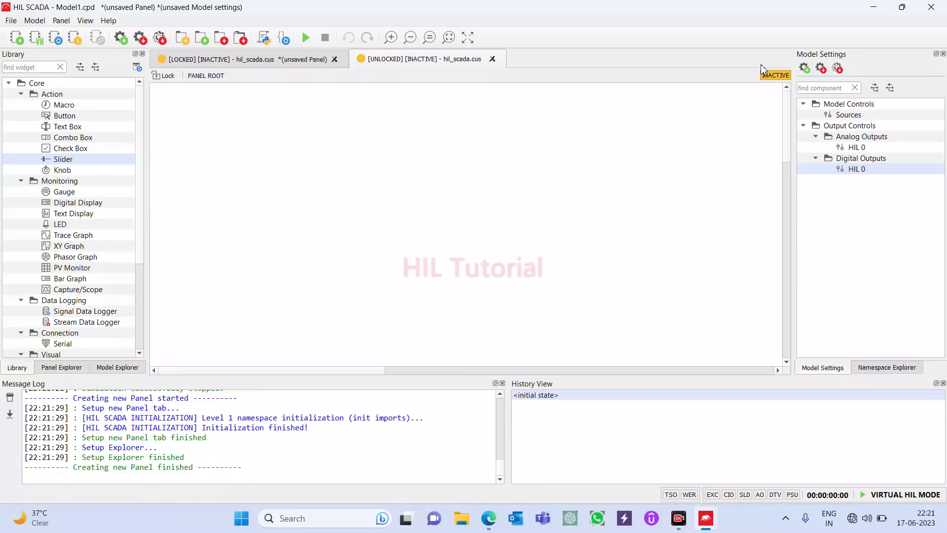
pyautogui.click(773, 75)
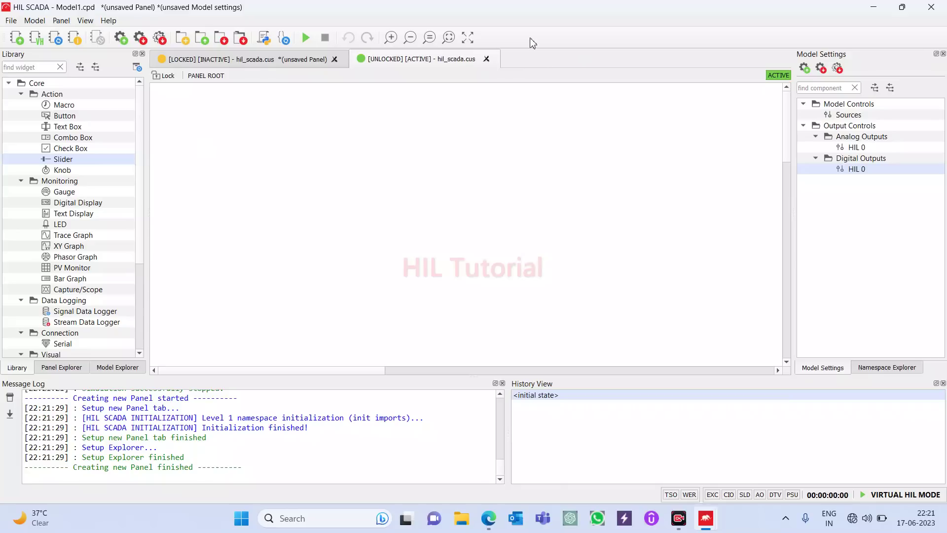
pyautogui.click(242, 60)
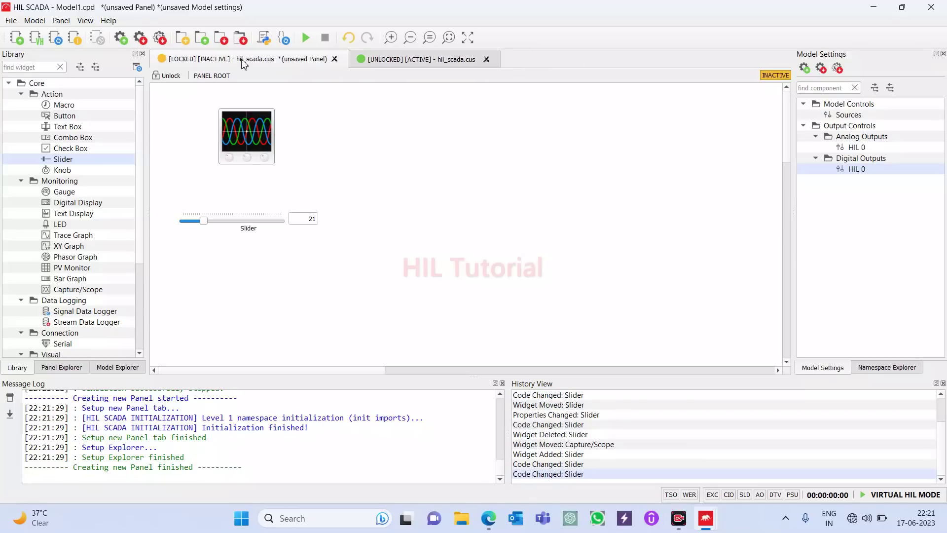
pyautogui.click(387, 61)
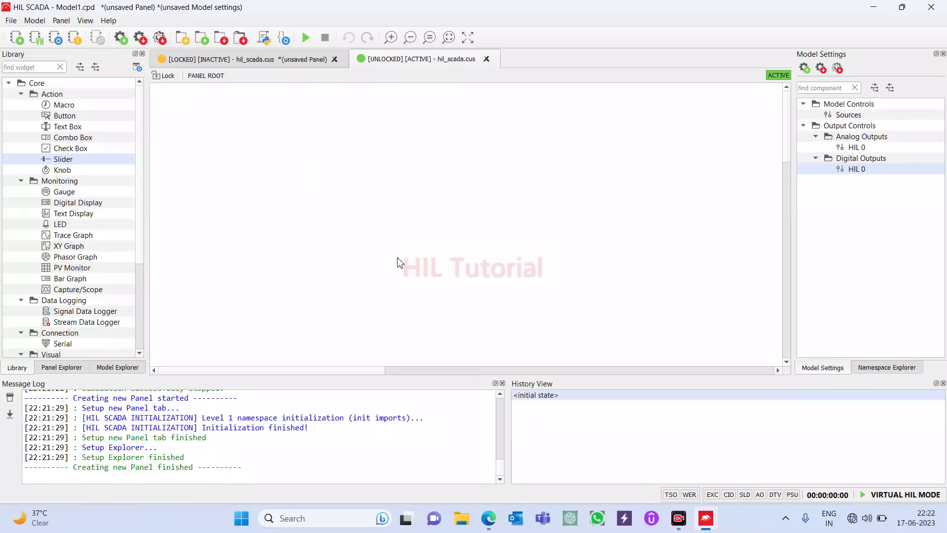
pyautogui.moveTo(687, 527)
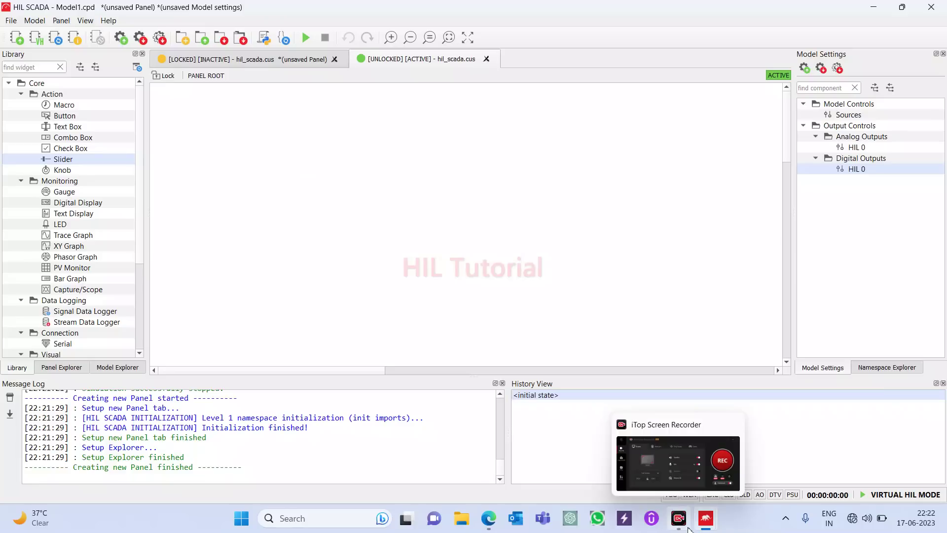
pyautogui.click(786, 518)
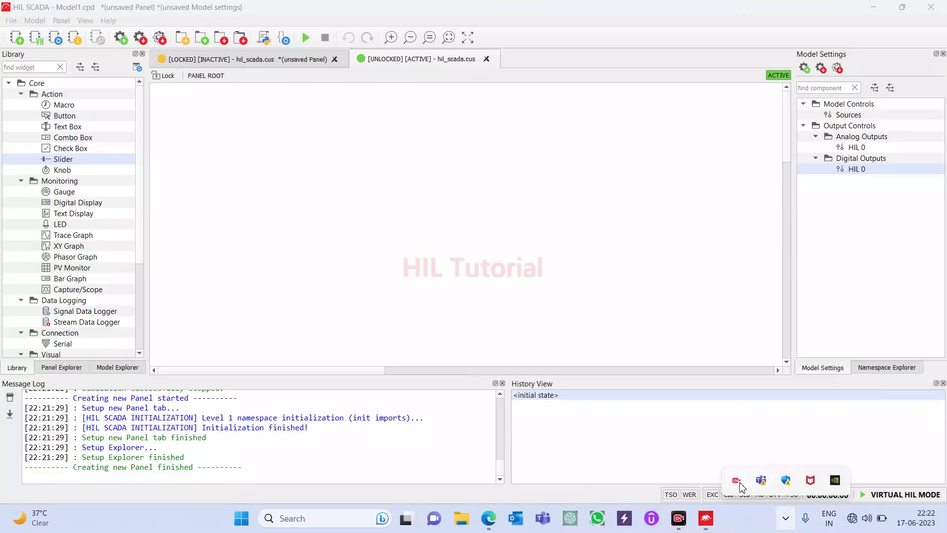